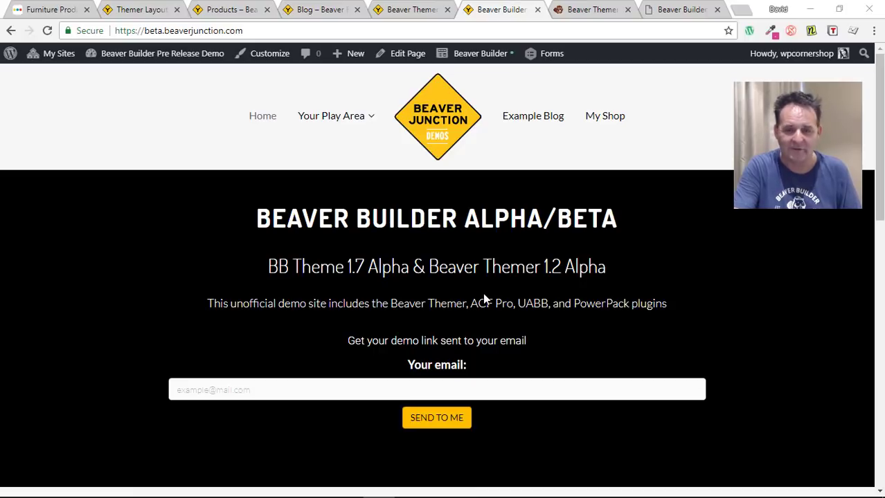
Review the Beaver Builder demo launch page and the Beaver Themer 1.2-alpha article on conditional logic
{"action": "left_click", "coordinate": [669, 15]}
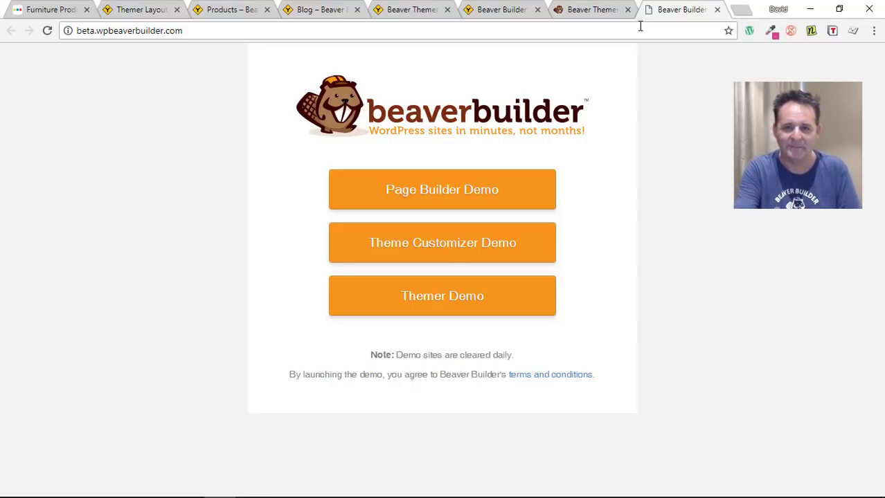
{"action": "left_click", "coordinate": [592, 10]}
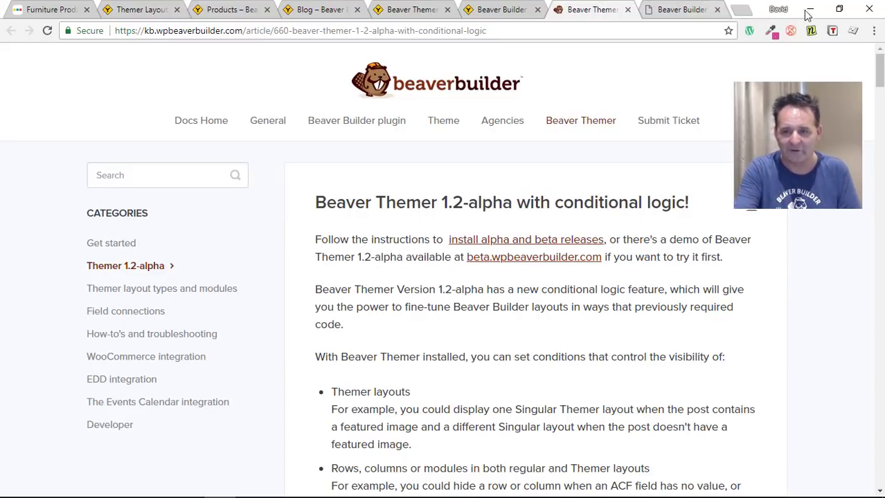
{"action": "left_click_drag", "start_coordinate": [879, 80], "coordinate": [880, 122]}
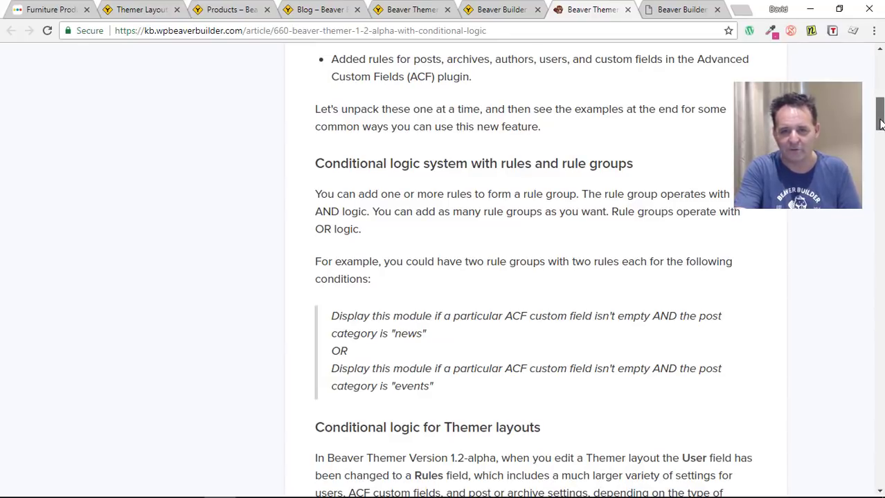
{"action": "left_click_drag", "start_coordinate": [881, 122], "coordinate": [857, 83]}
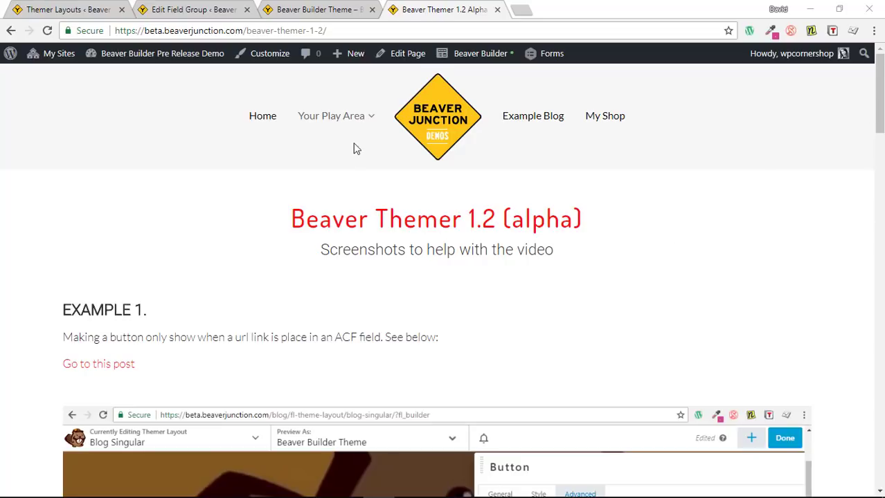
Examine Example 1 on the Beaver Themer 1.2 (alpha) page, about showing a button only when an ACF URL field is filled
{"action": "mouse_move", "coordinate": [339, 122]}
{"action": "left_click_drag", "start_coordinate": [879, 122], "coordinate": [881, 222]}
{"action": "left_click_drag", "start_coordinate": [880, 186], "coordinate": [880, 119]}
{"action": "scroll", "coordinate": [739, 227], "scroll_direction": "down", "scroll_amount": 2}
{"action": "scroll", "coordinate": [740, 234], "scroll_direction": "down", "scroll_amount": 3}
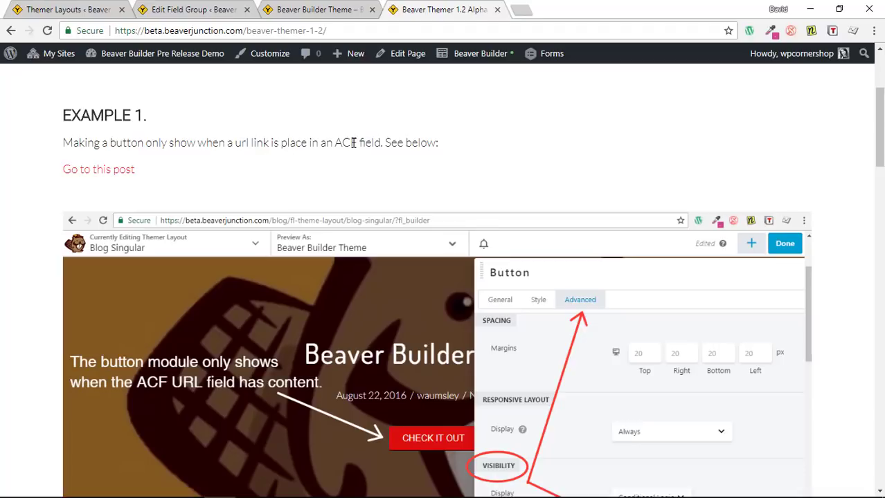
{"action": "scroll", "coordinate": [490, 195], "scroll_direction": "down", "scroll_amount": 2}
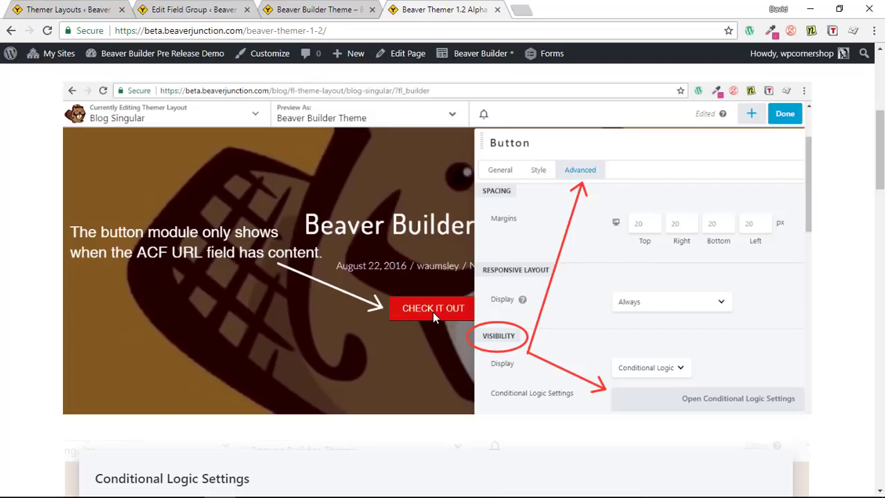
{"action": "scroll", "coordinate": [379, 375], "scroll_direction": "up", "scroll_amount": 2}
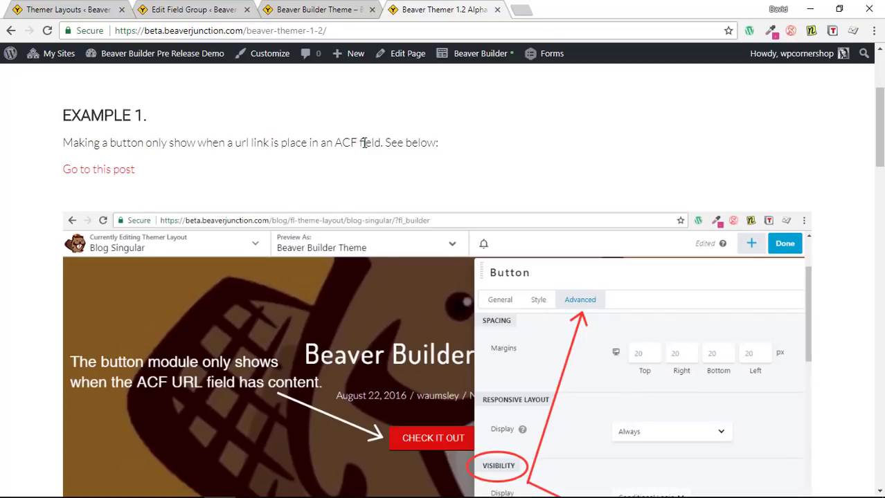
{"action": "scroll", "coordinate": [377, 189], "scroll_direction": "up", "scroll_amount": 2}
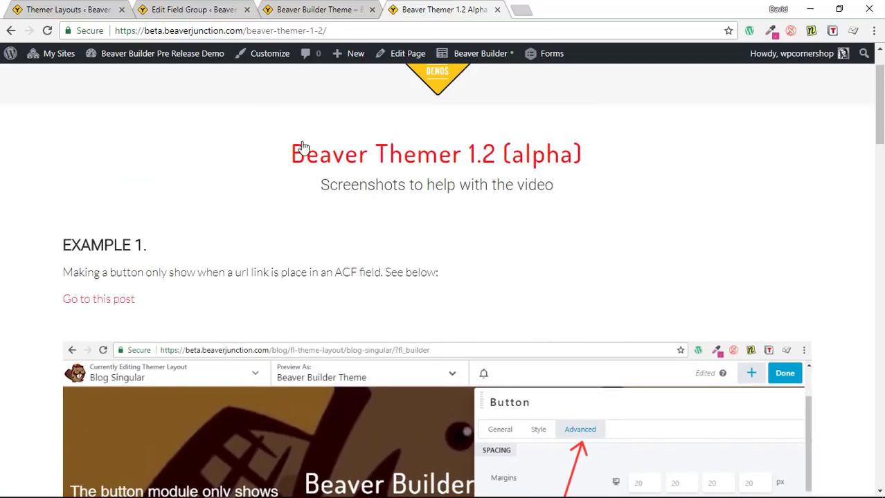
Open the Blog Singular layout's settings from the Themer Layouts list
{"action": "left_click", "coordinate": [68, 9]}
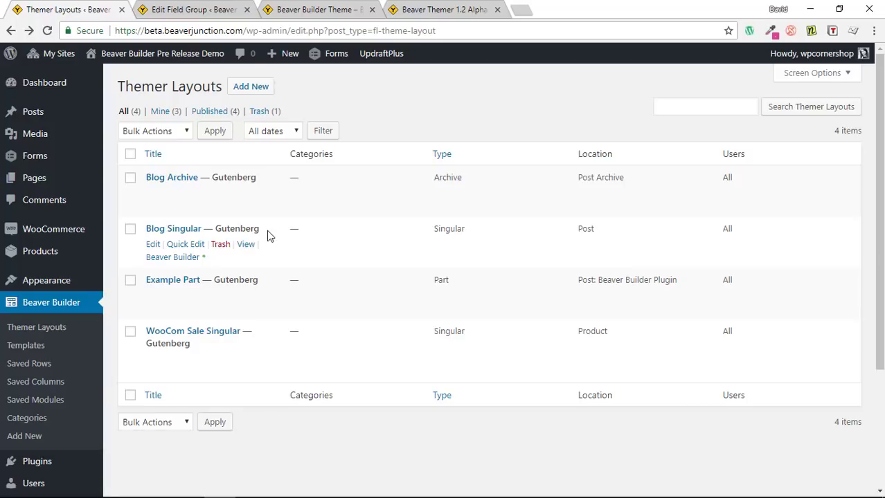
{"action": "left_click", "coordinate": [182, 232]}
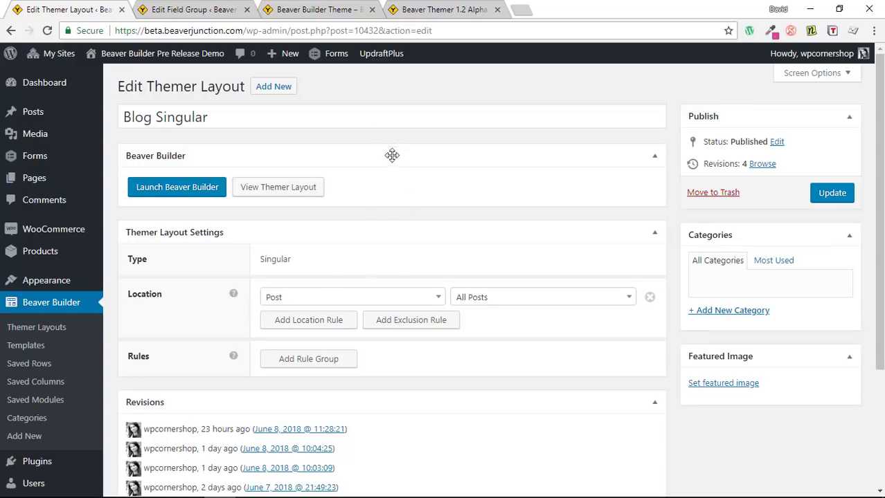
Inspect the Blog Fields custom field group, including its Plugin Links field, and expand its location rules
{"action": "left_click", "coordinate": [193, 13]}
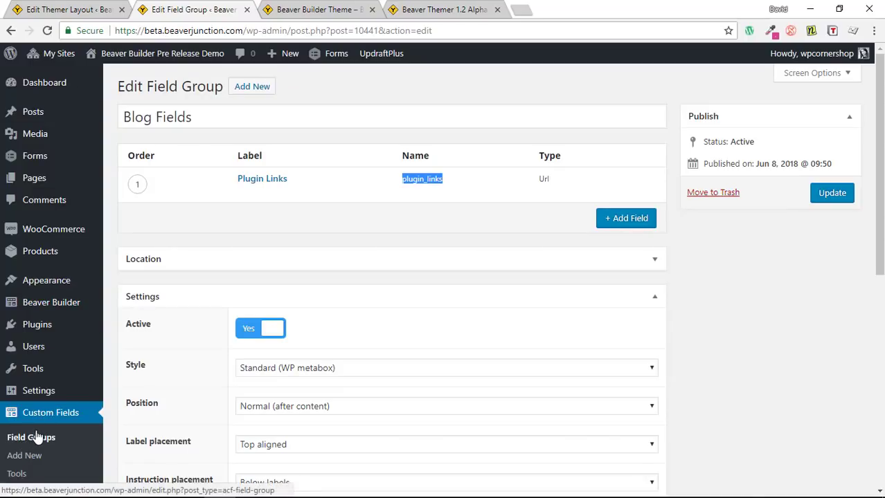
{"action": "left_click_drag", "start_coordinate": [213, 113], "coordinate": [121, 110]}
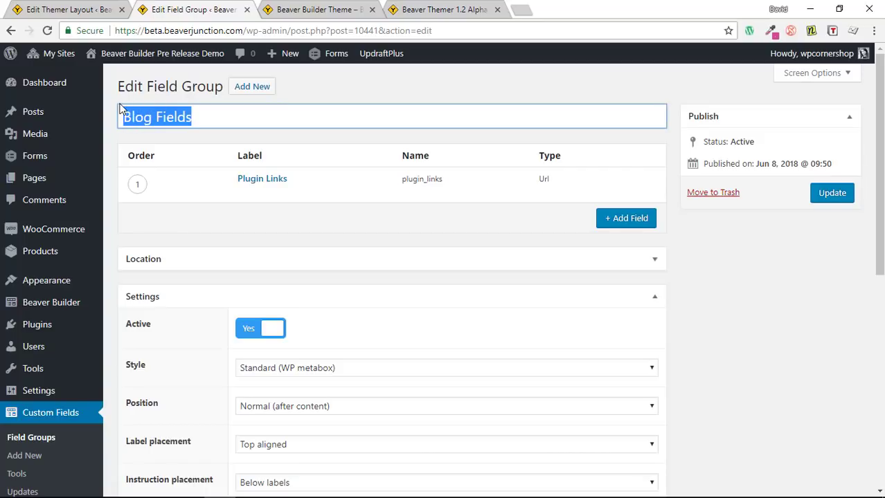
{"action": "left_click", "coordinate": [302, 138]}
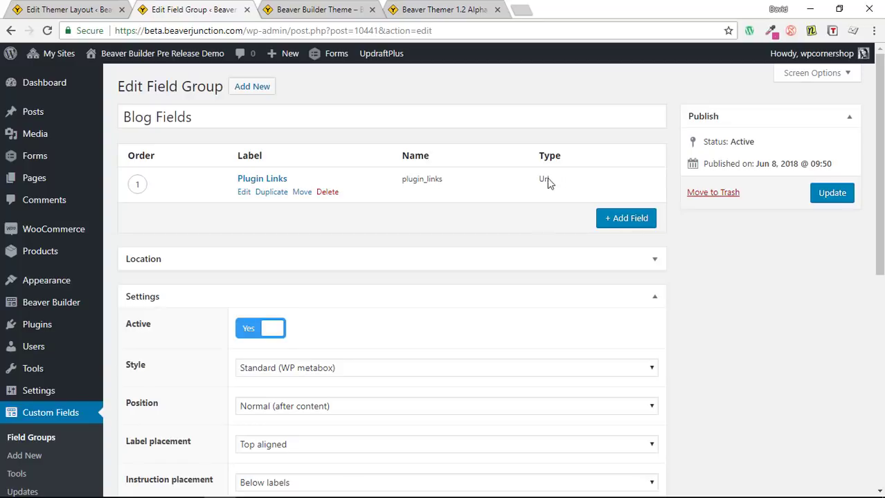
{"action": "scroll", "coordinate": [524, 188], "scroll_direction": "down", "scroll_amount": 6}
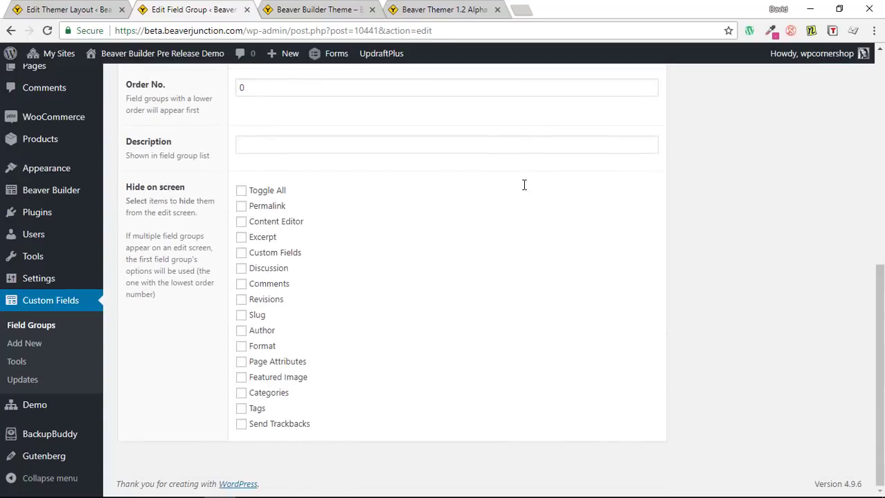
{"action": "scroll", "coordinate": [531, 198], "scroll_direction": "up", "scroll_amount": 5}
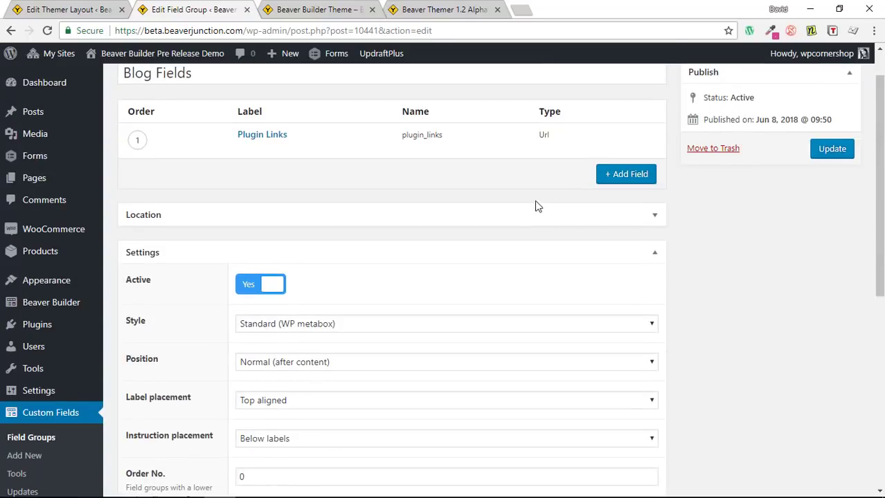
{"action": "left_click", "coordinate": [653, 216]}
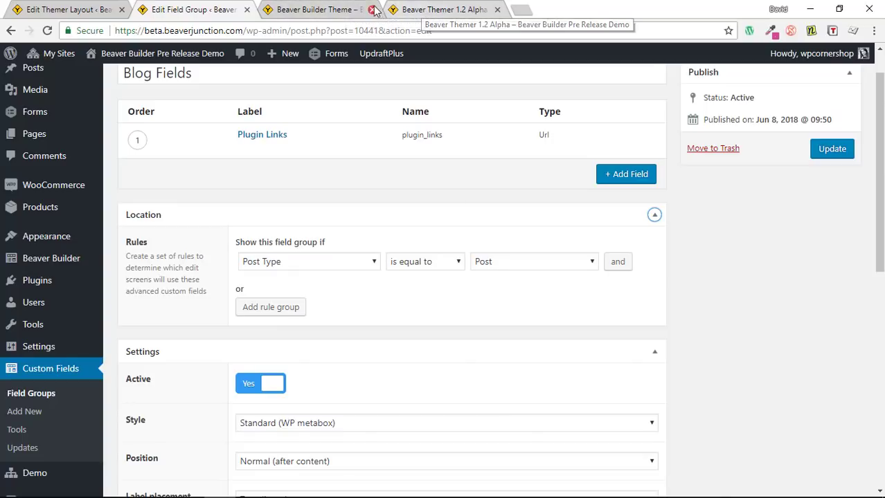
View the Beaver Builder Theme post's button, and check the Plugin Links URL field in the post editor
{"action": "left_click", "coordinate": [336, 9]}
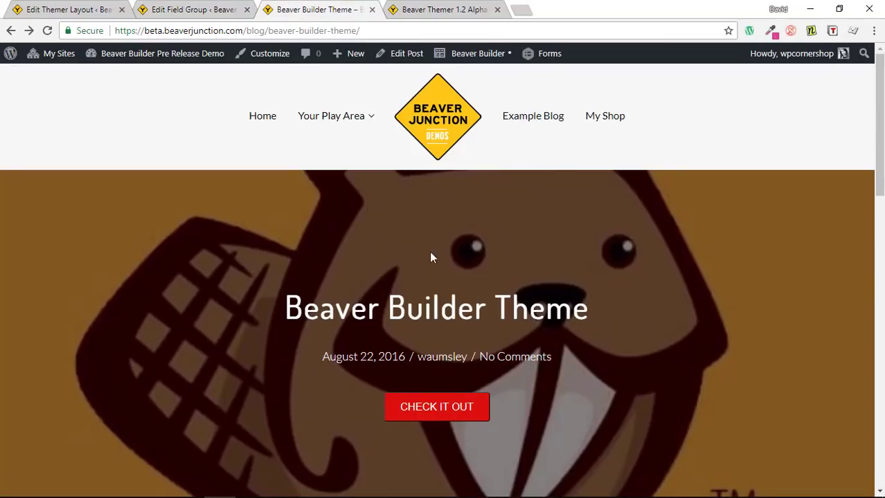
{"action": "scroll", "coordinate": [489, 234], "scroll_direction": "down", "scroll_amount": 3}
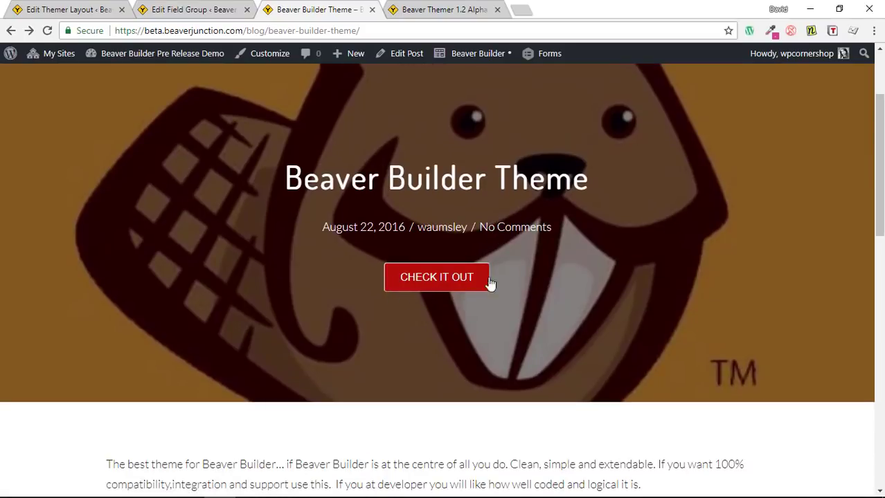
{"action": "scroll", "coordinate": [562, 273], "scroll_direction": "up", "scroll_amount": 3}
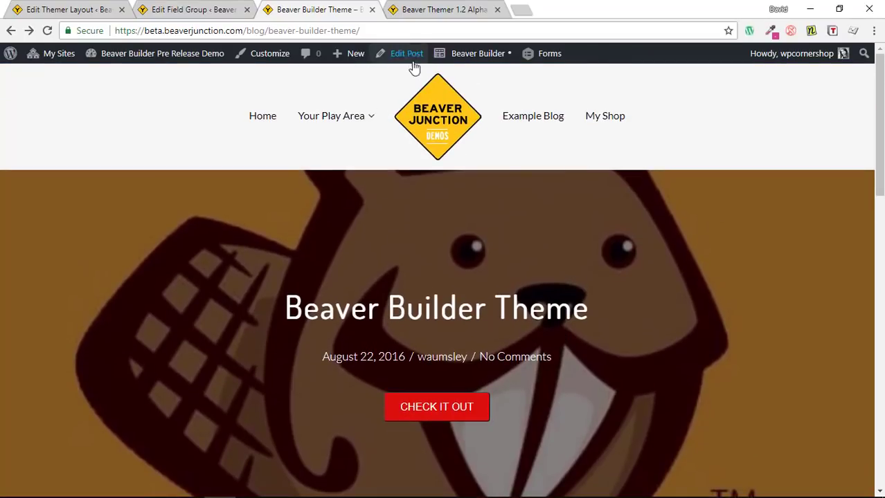
{"action": "left_click", "coordinate": [402, 55]}
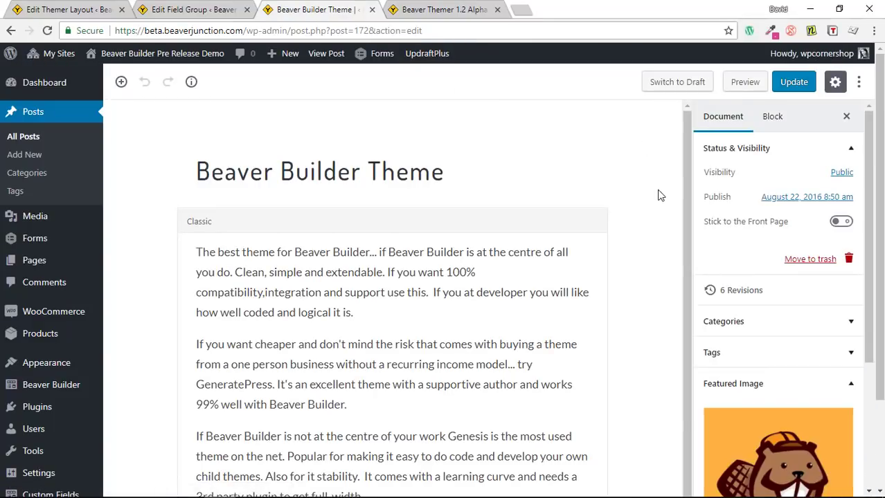
{"action": "scroll", "coordinate": [658, 201], "scroll_direction": "down", "scroll_amount": 4}
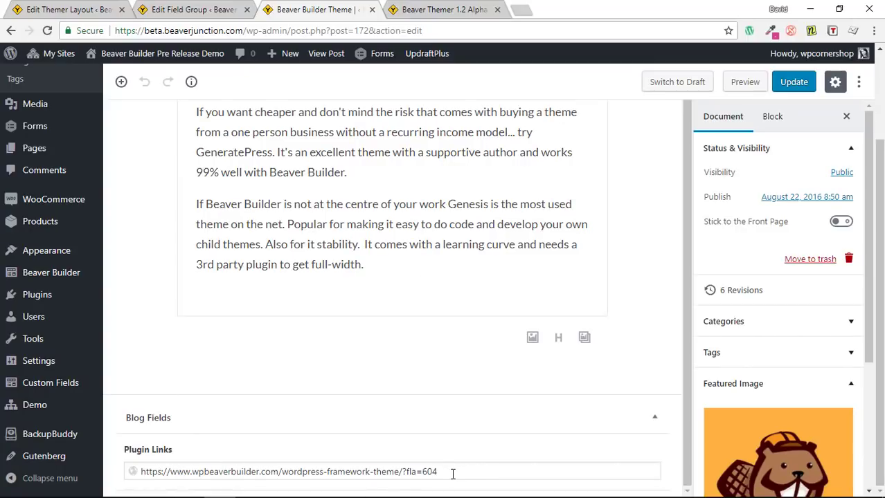
{"action": "left_click_drag", "start_coordinate": [452, 474], "coordinate": [128, 464]}
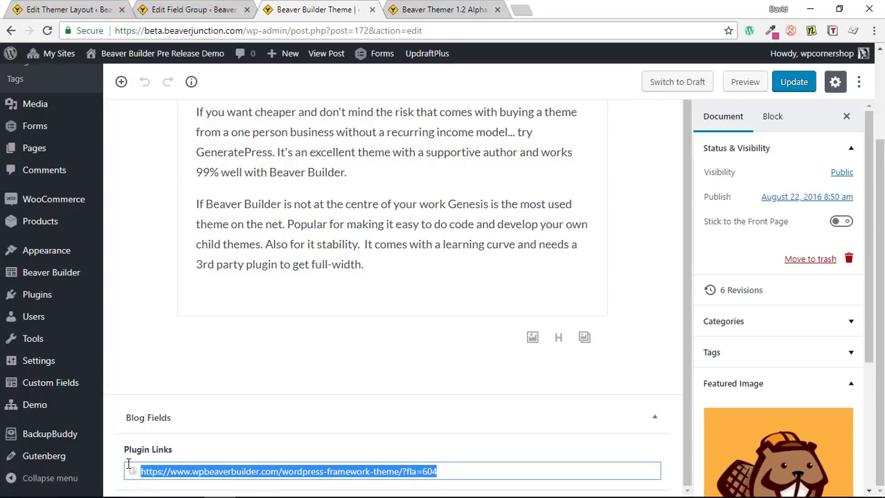
{"action": "scroll", "coordinate": [452, 361], "scroll_direction": "up", "scroll_amount": 4}
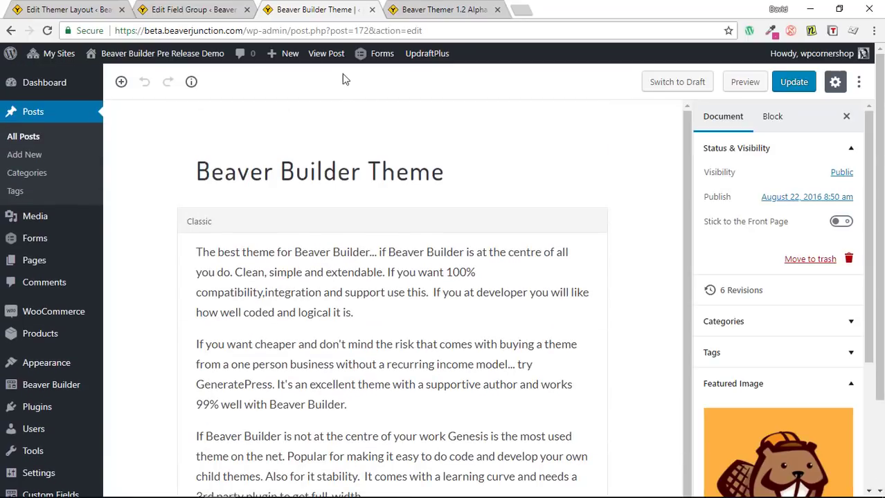
Return to the published Beaver Builder Theme post and open its Blog Singular layout in Beaver Builder
{"action": "left_click", "coordinate": [326, 54]}
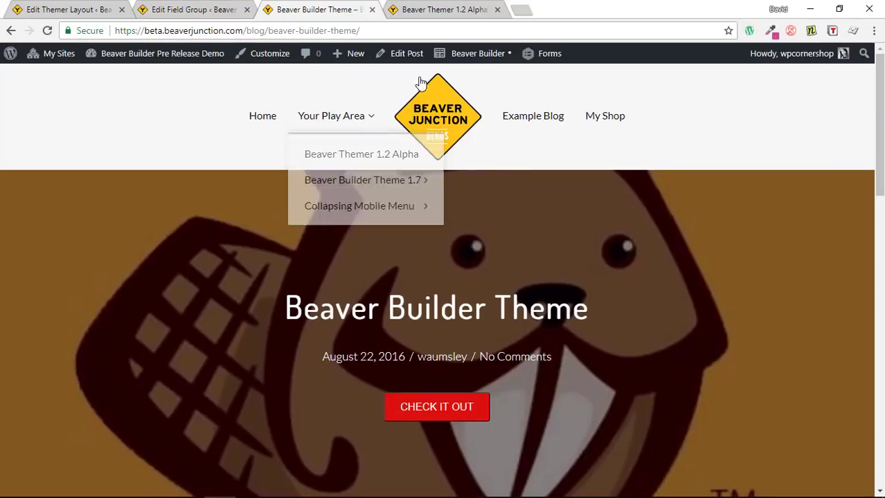
{"action": "mouse_move", "coordinate": [479, 56]}
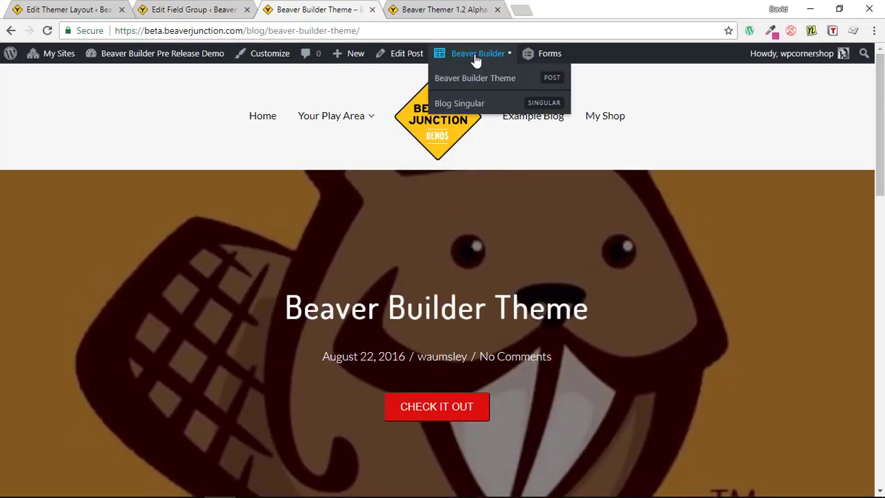
{"action": "left_click", "coordinate": [490, 108]}
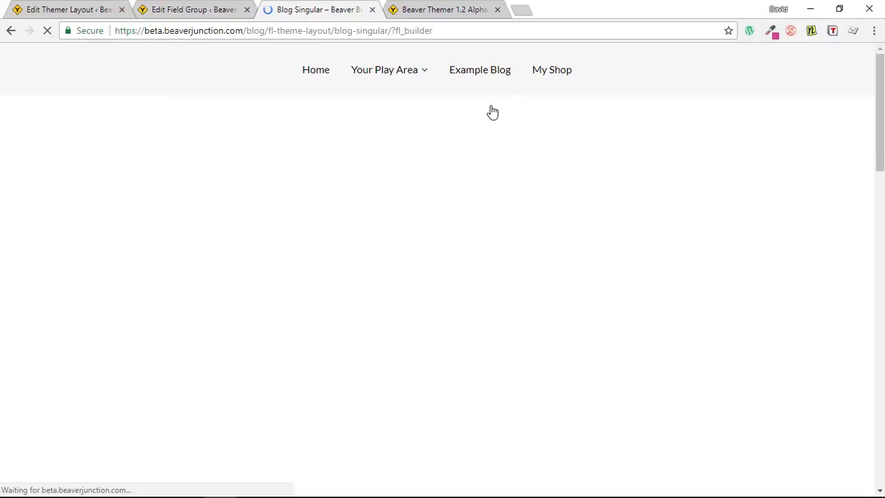
{"action": "scroll", "coordinate": [500, 166], "scroll_direction": "down", "scroll_amount": 3}
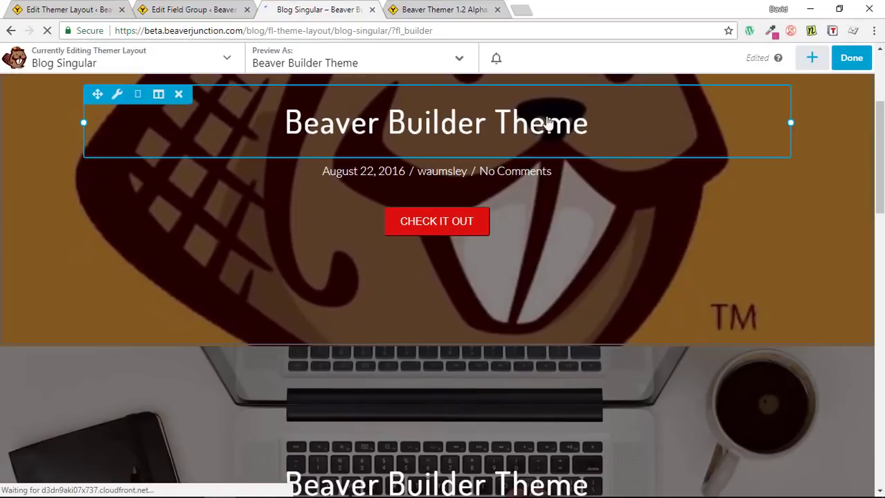
{"action": "scroll", "coordinate": [554, 228], "scroll_direction": "up", "scroll_amount": 2}
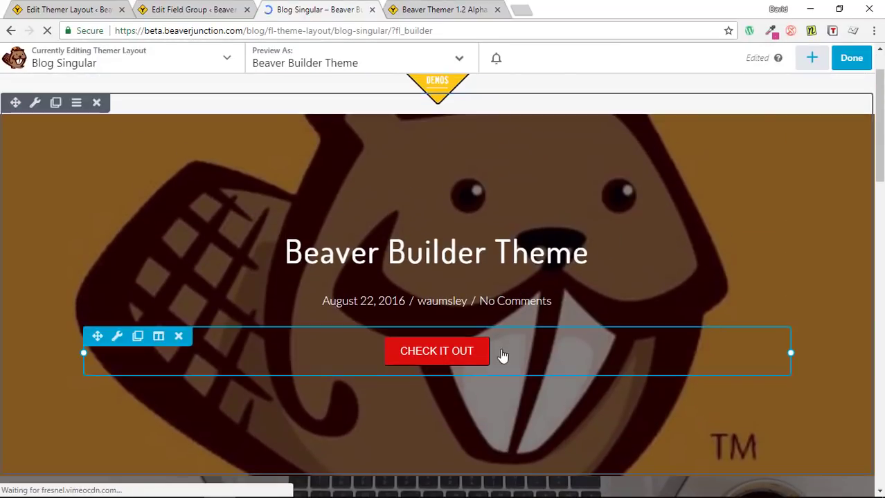
Open the Check it out button's advanced settings and choose Conditional Logic for its visibility display
{"action": "left_click", "coordinate": [502, 355]}
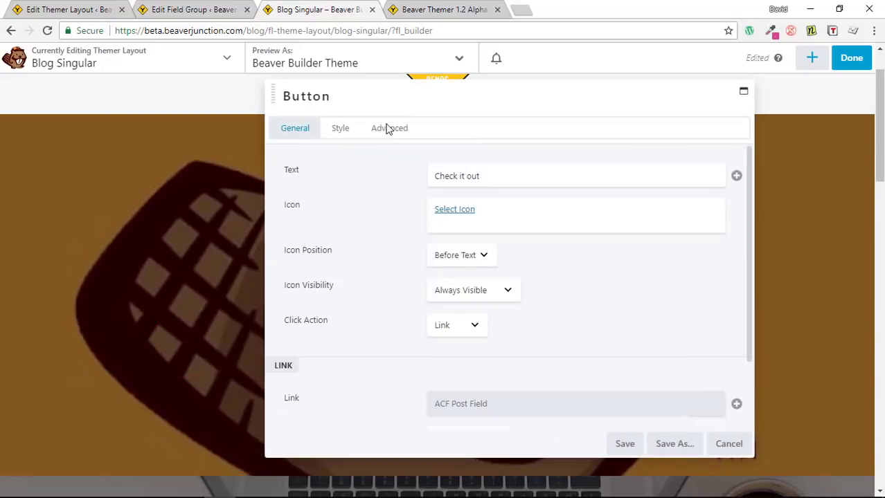
{"action": "left_click", "coordinate": [387, 129]}
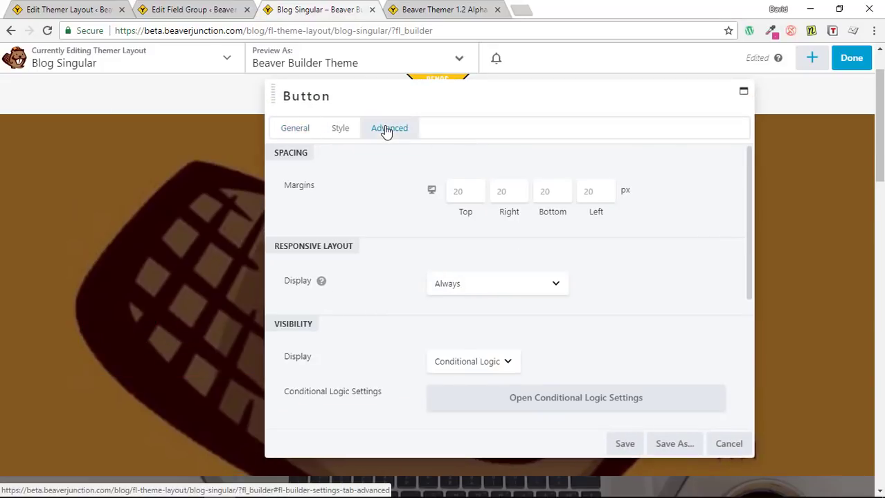
{"action": "scroll", "coordinate": [380, 288], "scroll_direction": "down", "scroll_amount": 1}
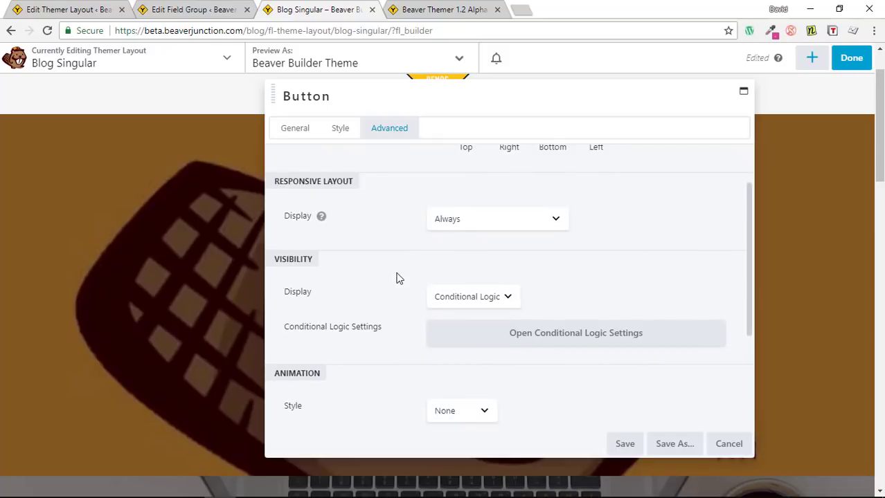
{"action": "left_click", "coordinate": [516, 300]}
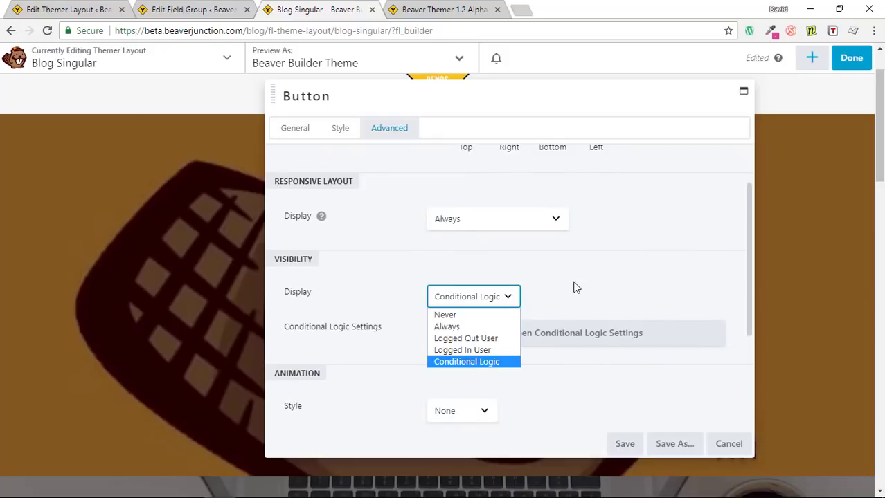
{"action": "left_click", "coordinate": [466, 361]}
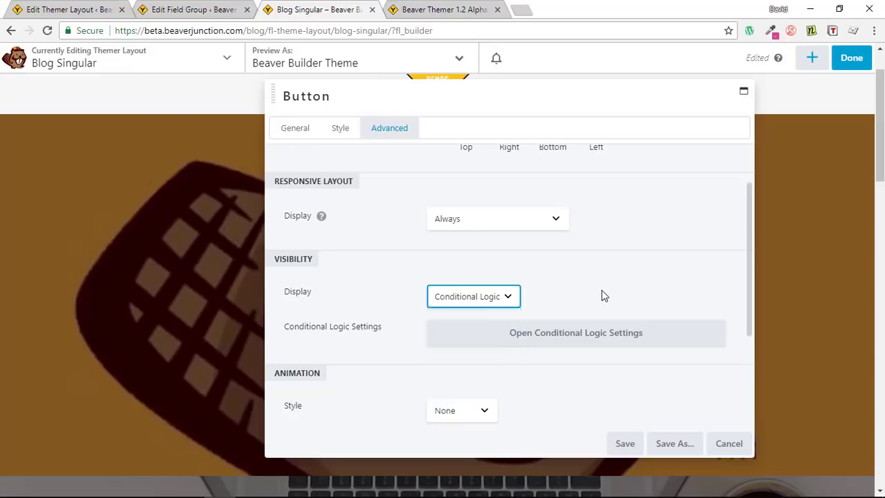
Examine the Check it out button's conditional logic rule, including its condition type, field key and operator, and close its settings without saving
{"action": "left_click", "coordinate": [531, 341]}
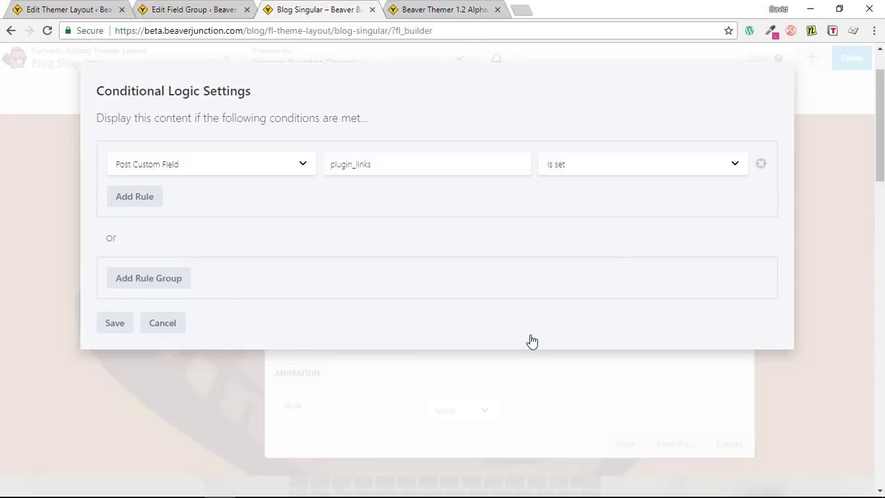
{"action": "left_click", "coordinate": [302, 166]}
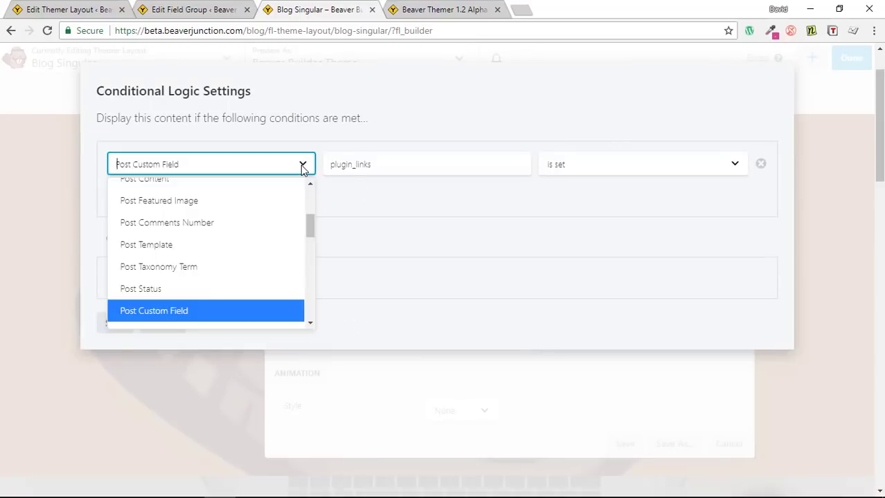
{"action": "left_click", "coordinate": [708, 164]}
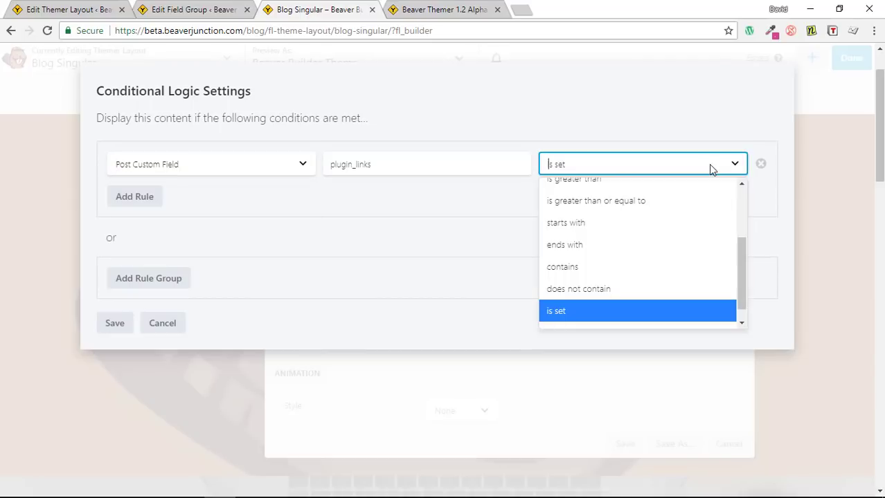
{"action": "left_click", "coordinate": [406, 198]}
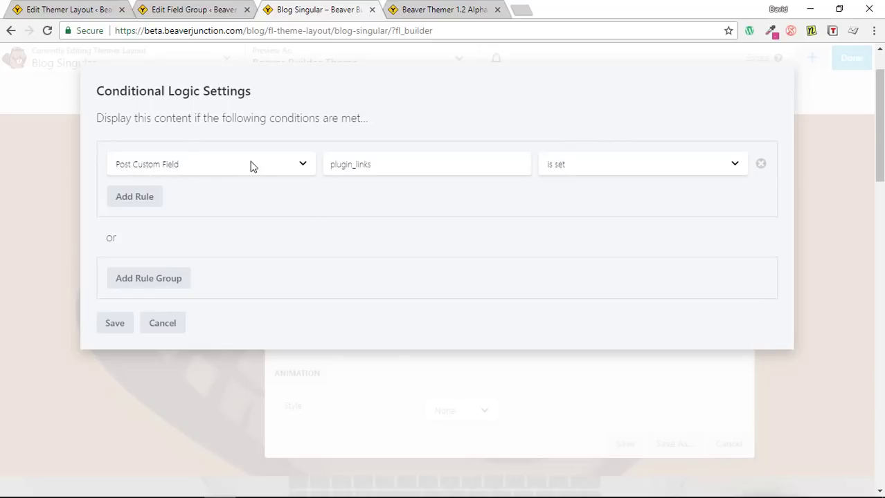
{"action": "left_click", "coordinate": [380, 164]}
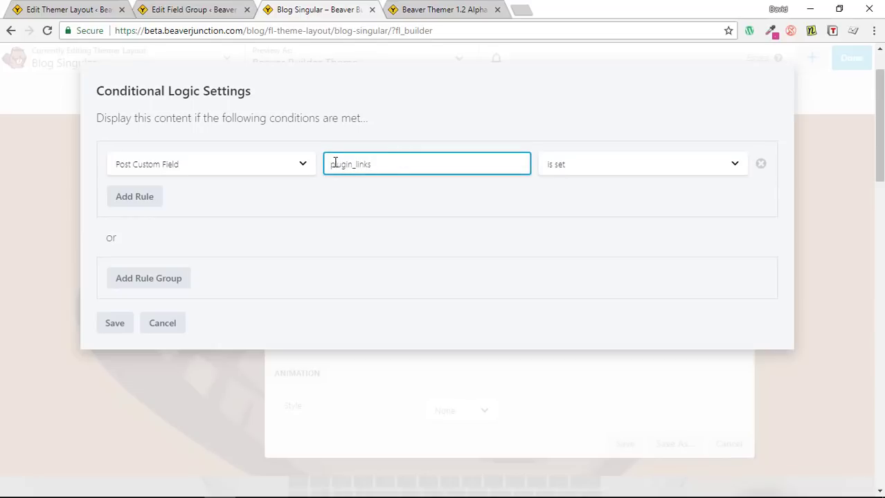
{"action": "left_click_drag", "start_coordinate": [376, 164], "coordinate": [326, 165]}
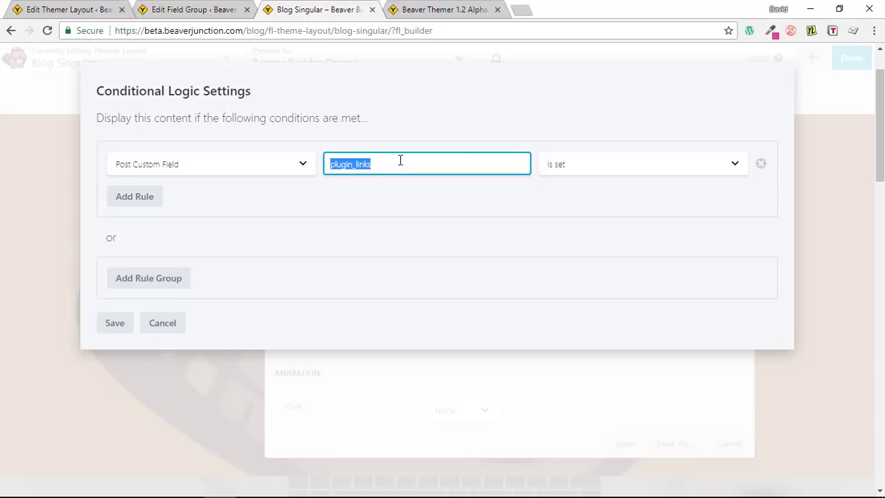
{"action": "left_click", "coordinate": [405, 201]}
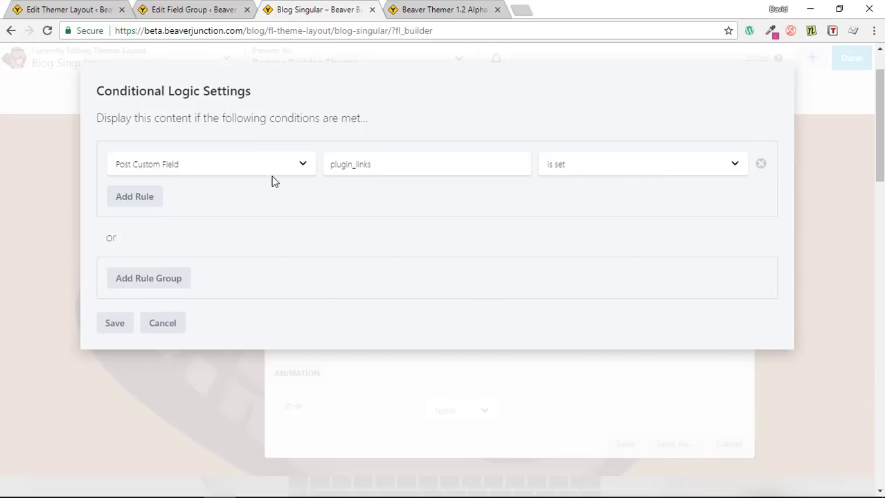
{"action": "left_click", "coordinate": [163, 323]}
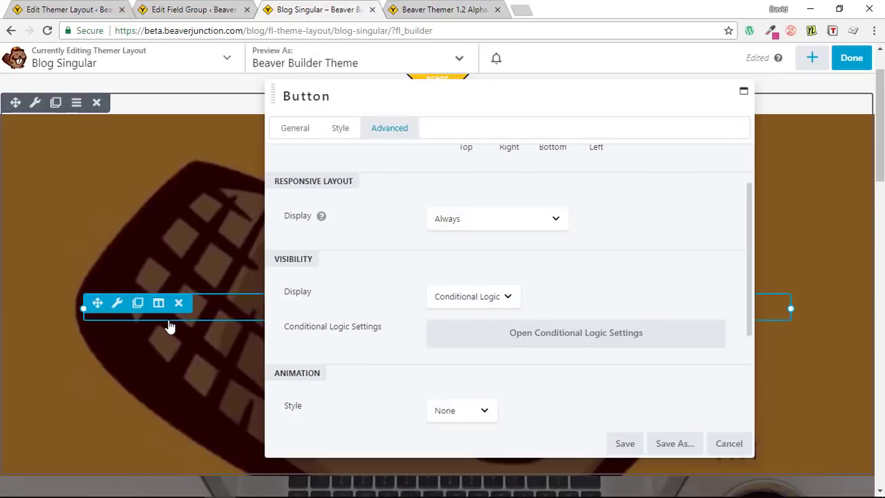
{"action": "left_click", "coordinate": [731, 444]}
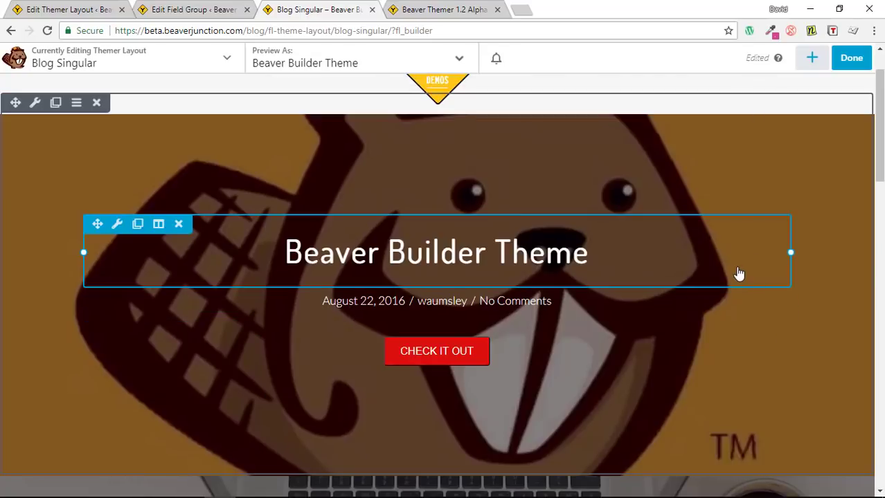
Switch to the Beaver Themer 1.2 (alpha) page and review its Example 1 and Example 2 screenshots
{"action": "scroll", "coordinate": [738, 274], "scroll_direction": "down", "scroll_amount": 1}
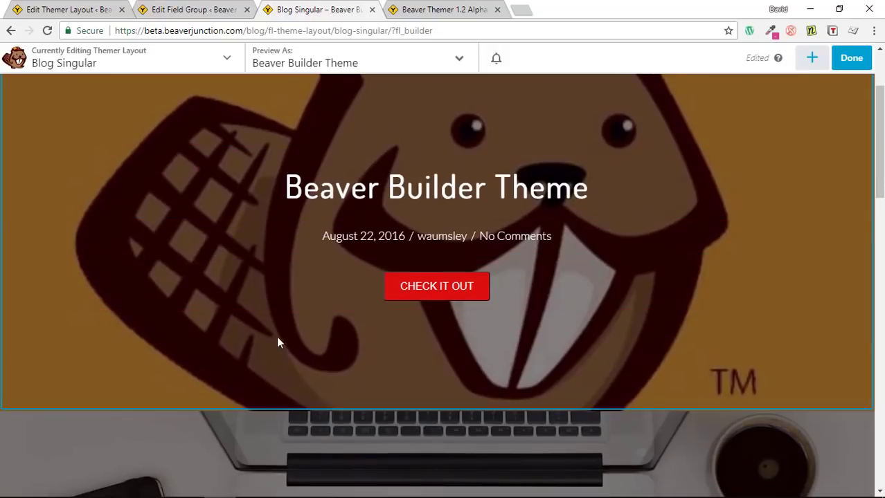
{"action": "scroll", "coordinate": [278, 343], "scroll_direction": "down", "scroll_amount": 2}
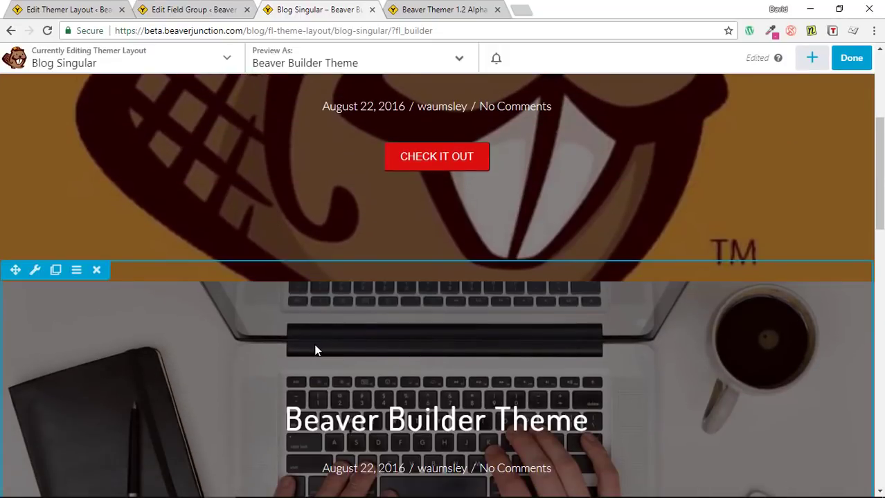
{"action": "left_click", "coordinate": [441, 11]}
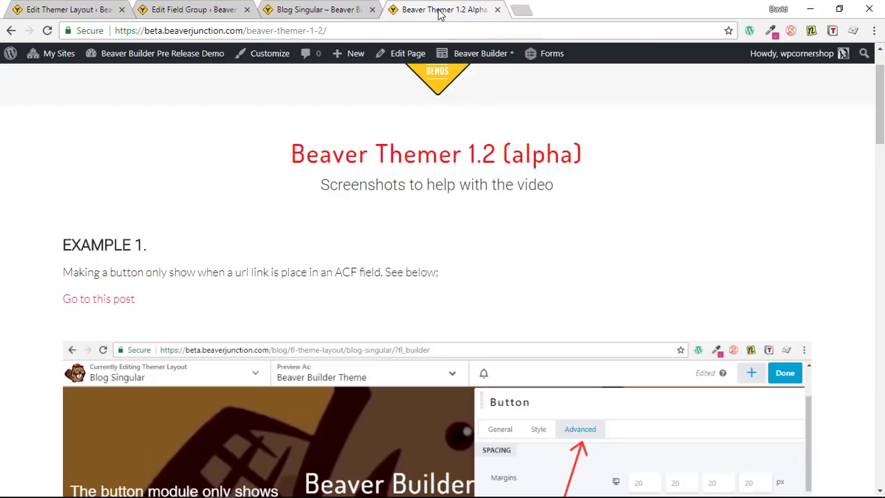
{"action": "scroll", "coordinate": [524, 182], "scroll_direction": "down", "scroll_amount": 7}
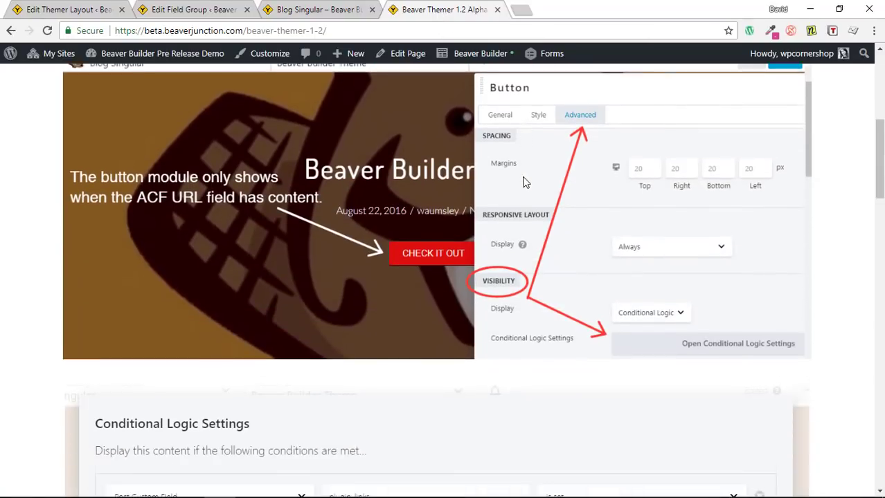
{"action": "scroll", "coordinate": [524, 182], "scroll_direction": "down", "scroll_amount": 7}
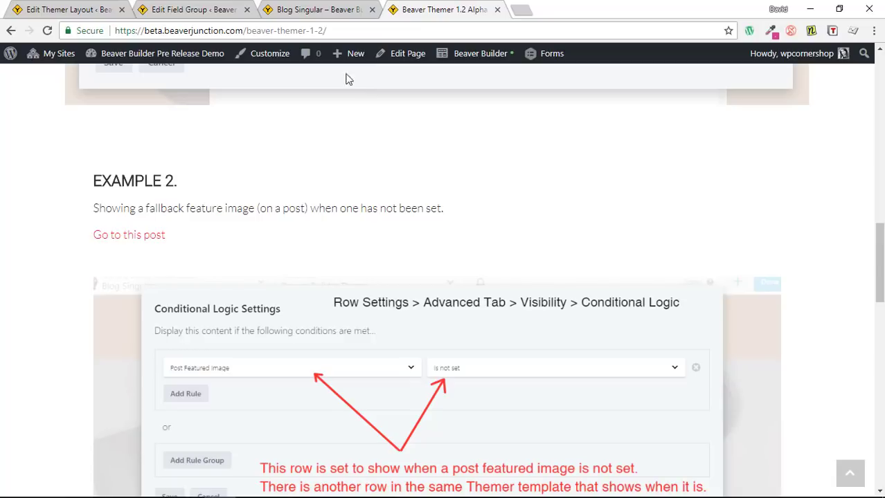
Return to the Blog Singular layout and compare the featured-image header row with the fallback laptop-image header row
{"action": "left_click", "coordinate": [329, 14]}
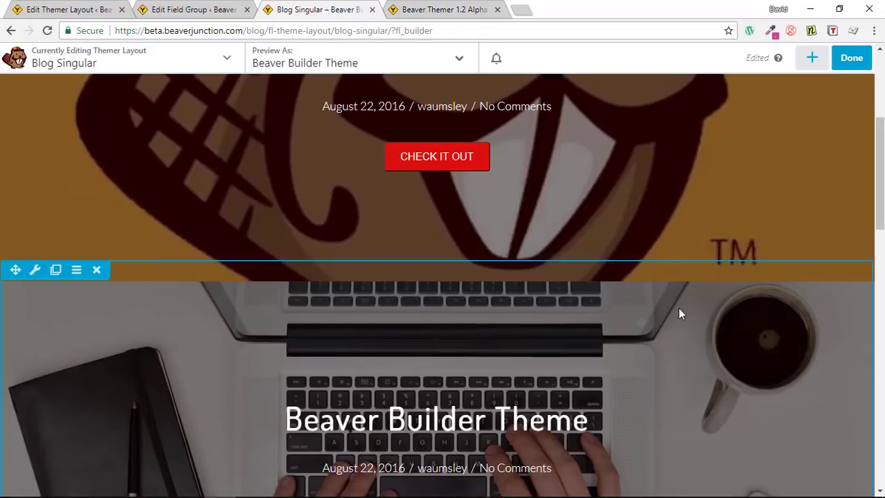
{"action": "scroll", "coordinate": [686, 304], "scroll_direction": "up", "scroll_amount": 2}
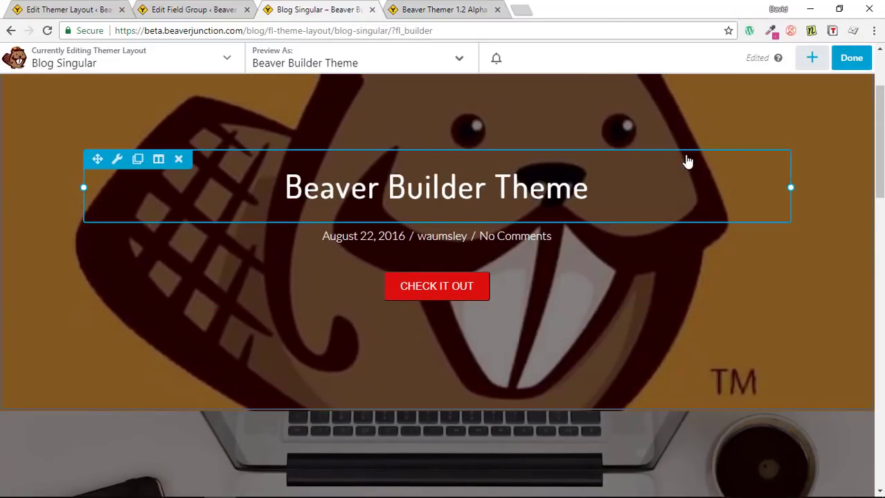
{"action": "scroll", "coordinate": [688, 296], "scroll_direction": "up", "scroll_amount": 2}
{"action": "scroll", "coordinate": [687, 299], "scroll_direction": "down", "scroll_amount": 3}
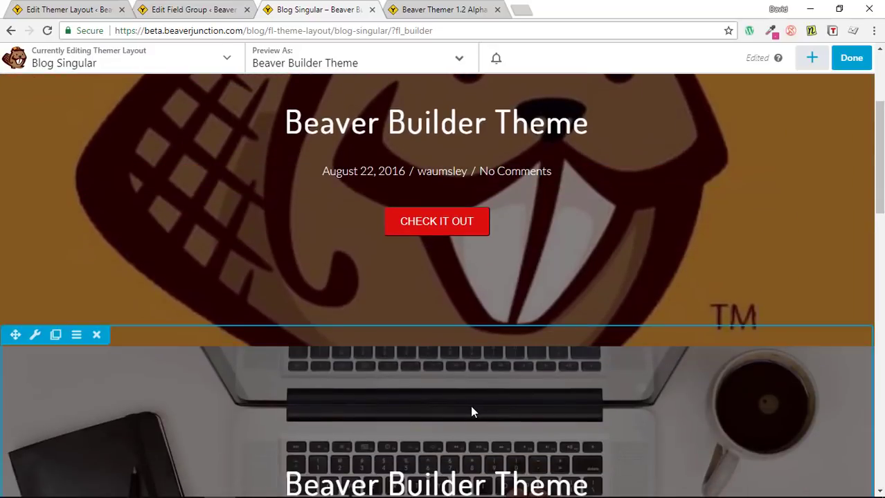
{"action": "scroll", "coordinate": [387, 370], "scroll_direction": "up", "scroll_amount": 3}
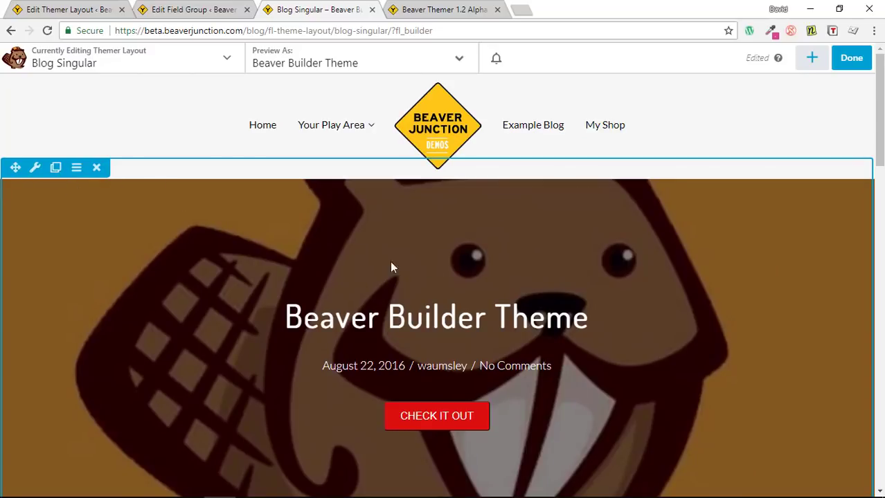
{"action": "scroll", "coordinate": [369, 265], "scroll_direction": "down", "scroll_amount": 2}
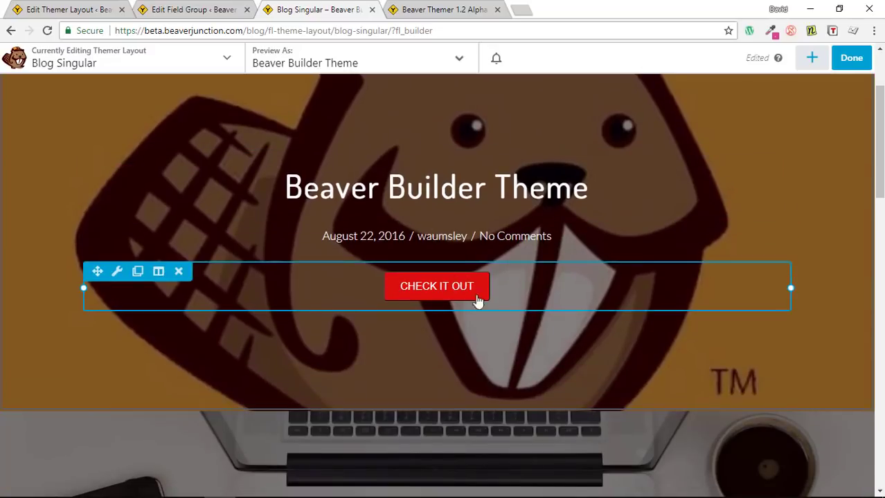
{"action": "scroll", "coordinate": [667, 319], "scroll_direction": "down", "scroll_amount": 1}
{"action": "scroll", "coordinate": [667, 319], "scroll_direction": "down", "scroll_amount": 2}
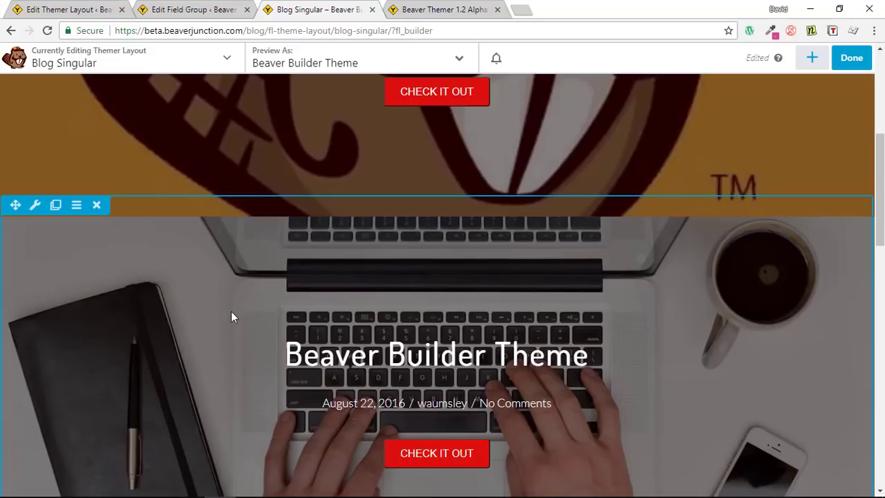
{"action": "scroll", "coordinate": [235, 308], "scroll_direction": "down", "scroll_amount": 3}
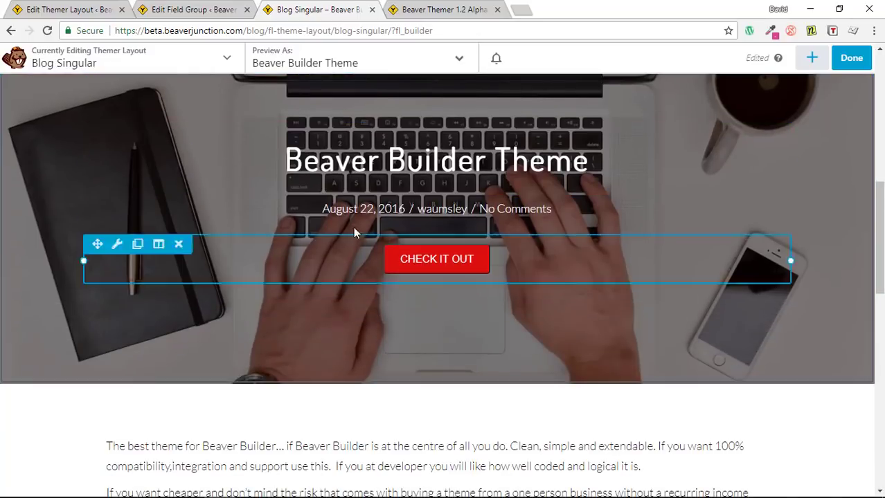
{"action": "scroll", "coordinate": [381, 329], "scroll_direction": "up", "scroll_amount": 2}
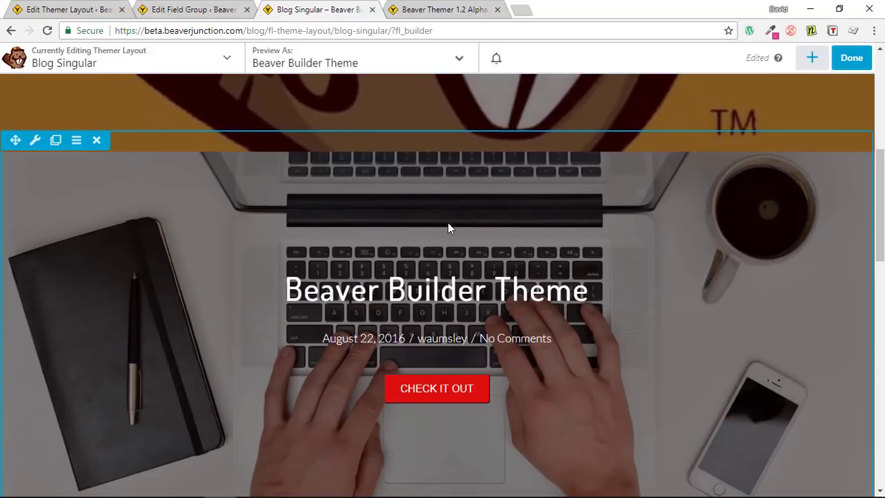
{"action": "scroll", "coordinate": [503, 261], "scroll_direction": "up", "scroll_amount": 4}
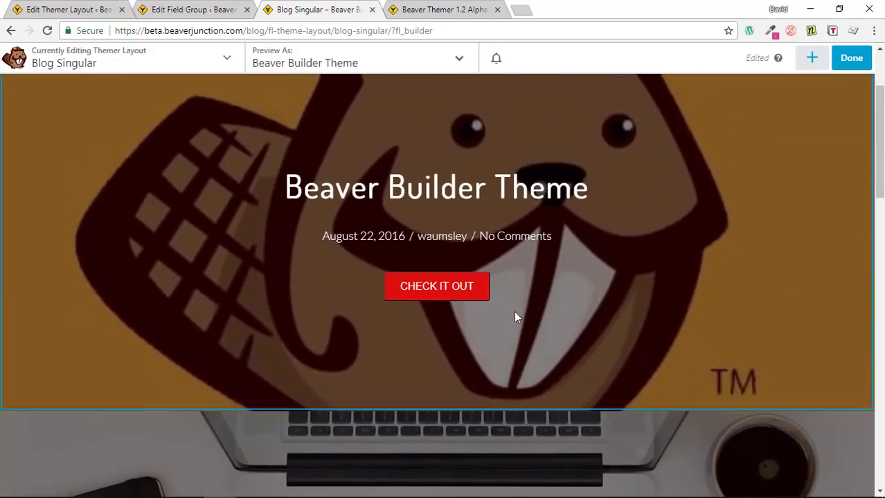
{"action": "scroll", "coordinate": [573, 206], "scroll_direction": "up", "scroll_amount": 1}
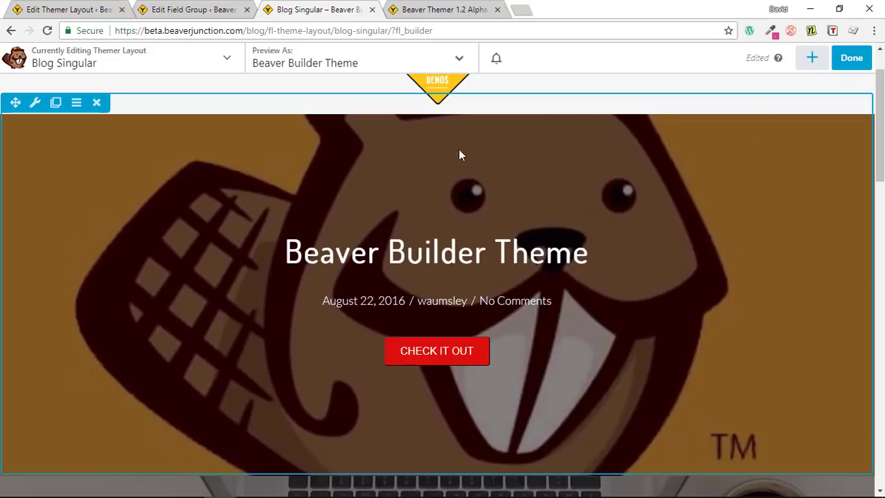
Examine the conditional logic rule in the featured-image header row's advanced settings, and close the settings without saving
{"action": "left_click", "coordinate": [35, 104]}
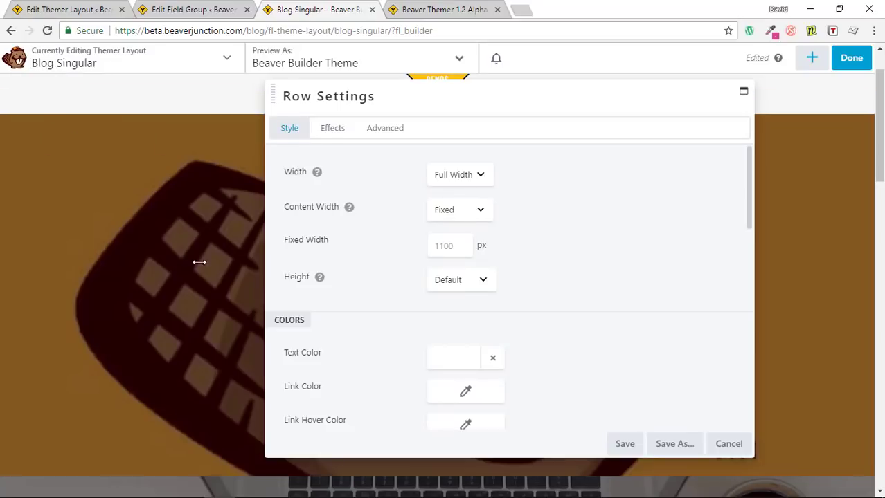
{"action": "left_click", "coordinate": [390, 132]}
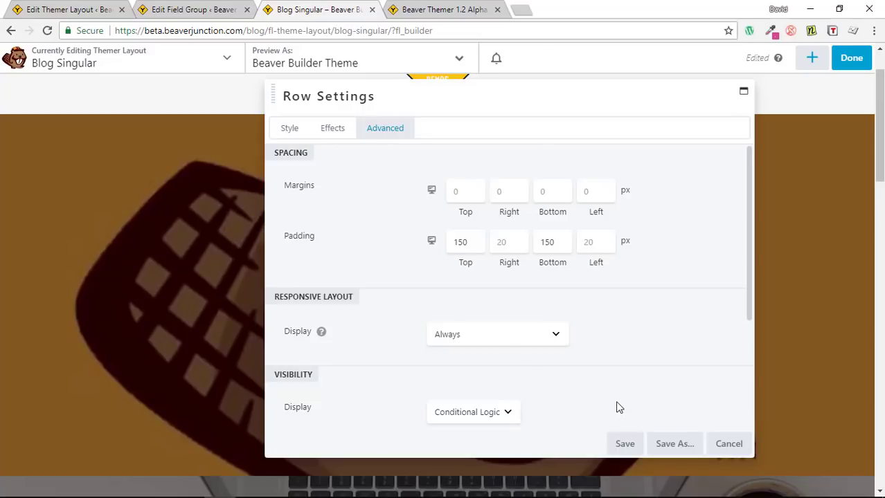
{"action": "scroll", "coordinate": [619, 408], "scroll_direction": "down", "scroll_amount": 2}
{"action": "left_click", "coordinate": [573, 332]}
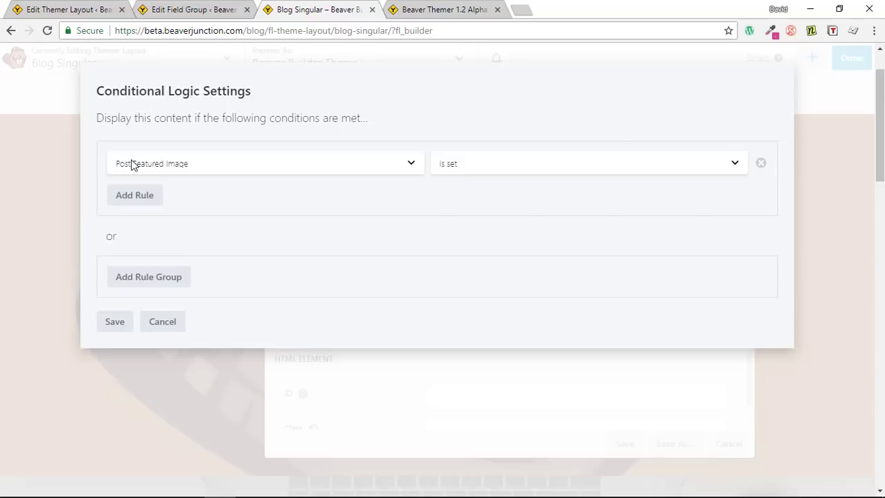
{"action": "left_click", "coordinate": [274, 164]}
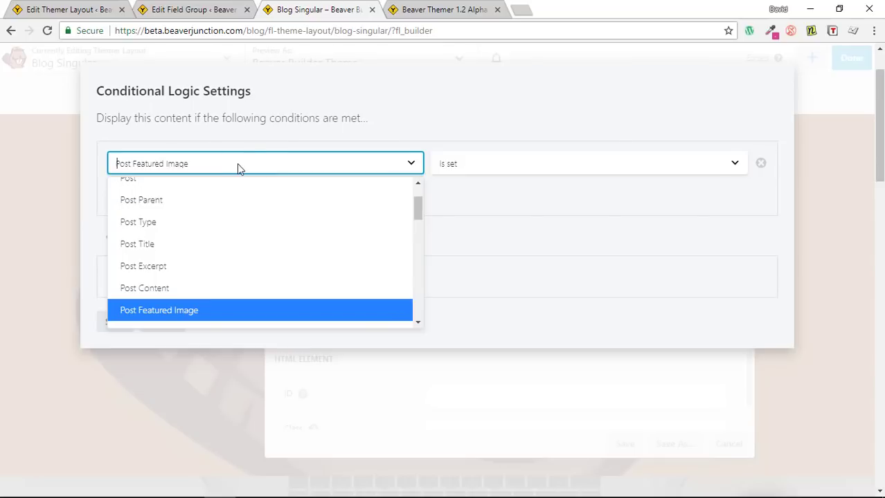
{"action": "left_click", "coordinate": [492, 135]}
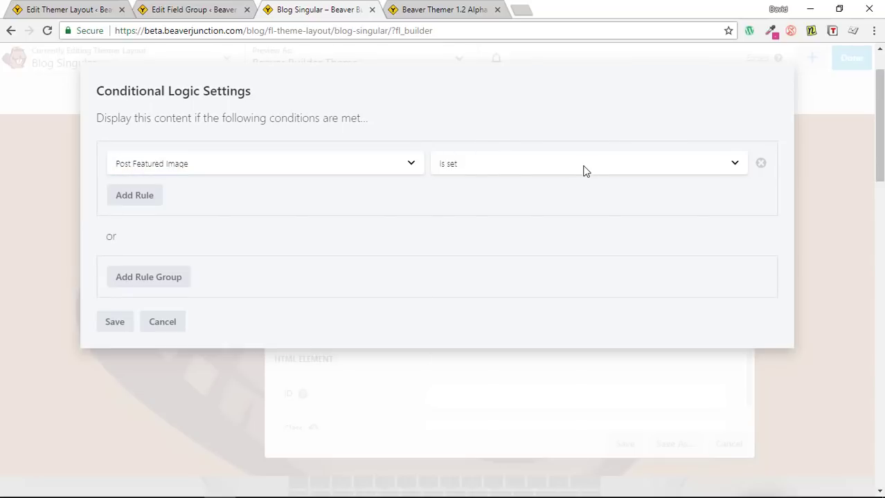
{"action": "left_click", "coordinate": [182, 326]}
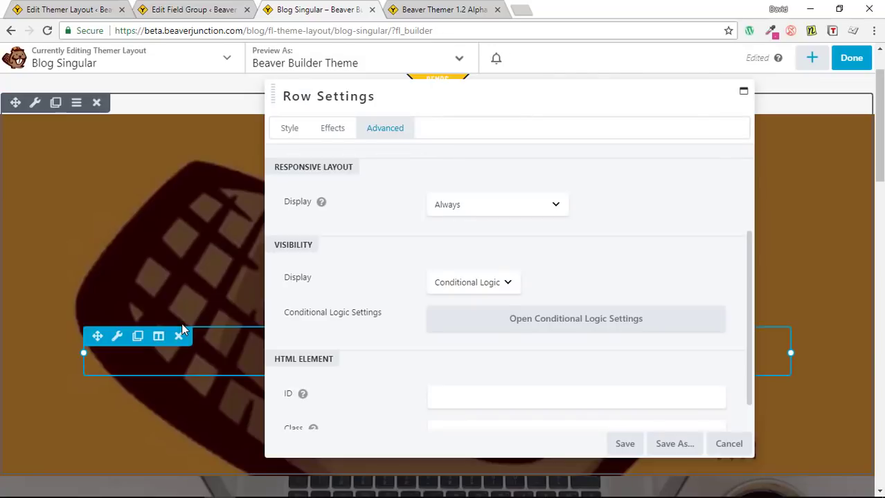
{"action": "left_click", "coordinate": [727, 445]}
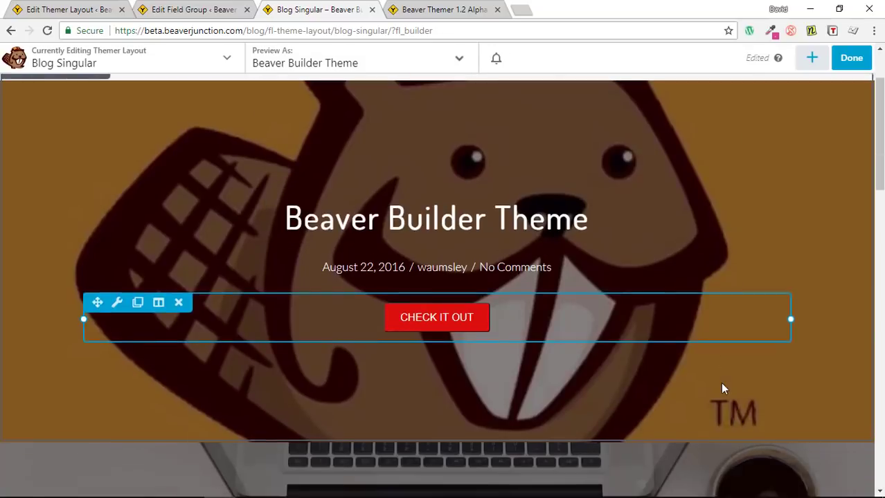
Examine the conditional logic rule in the fallback laptop-image row's advanced settings, and close the settings without saving
{"action": "scroll", "coordinate": [717, 382], "scroll_direction": "down", "scroll_amount": 3}
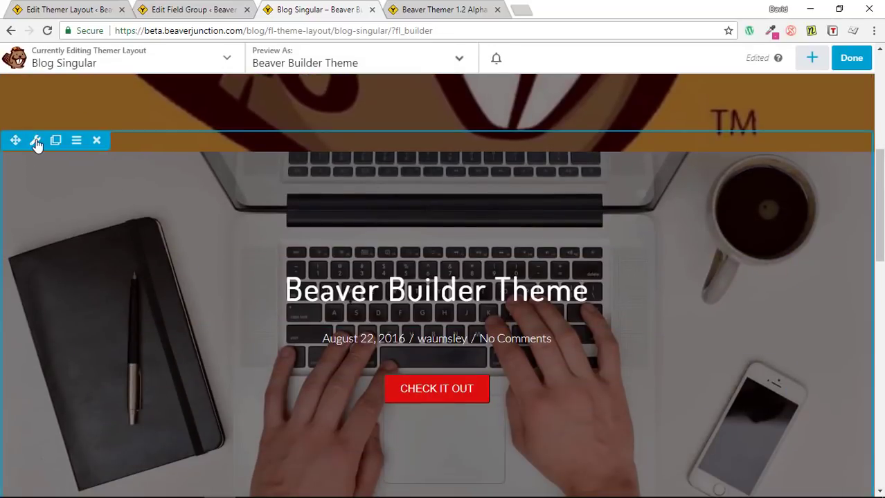
{"action": "left_click", "coordinate": [36, 142]}
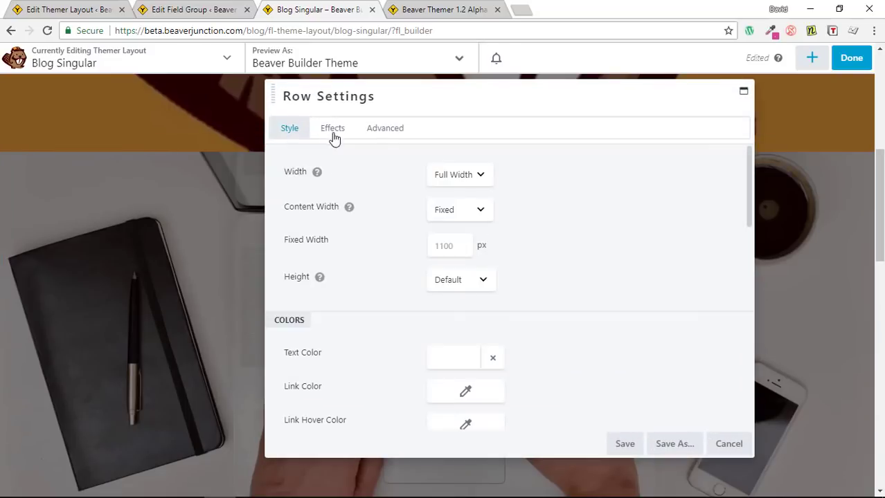
{"action": "left_click", "coordinate": [382, 133]}
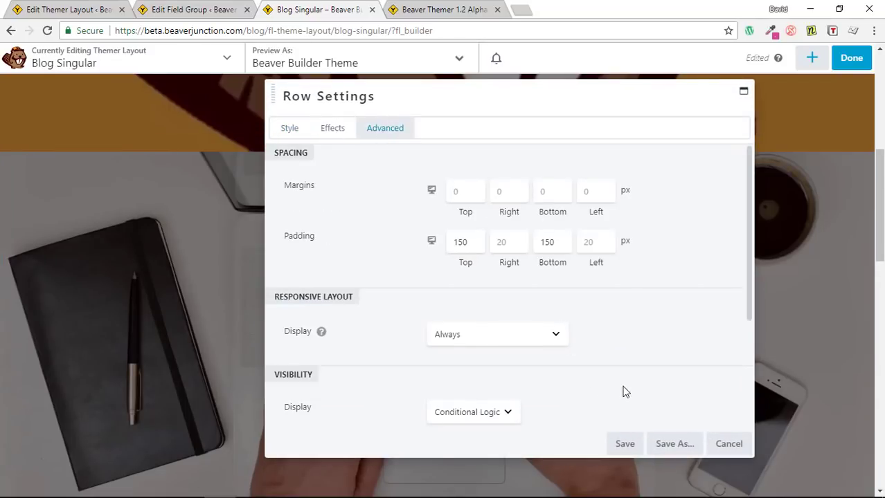
{"action": "scroll", "coordinate": [625, 392], "scroll_direction": "down", "scroll_amount": 2}
{"action": "left_click", "coordinate": [581, 392]}
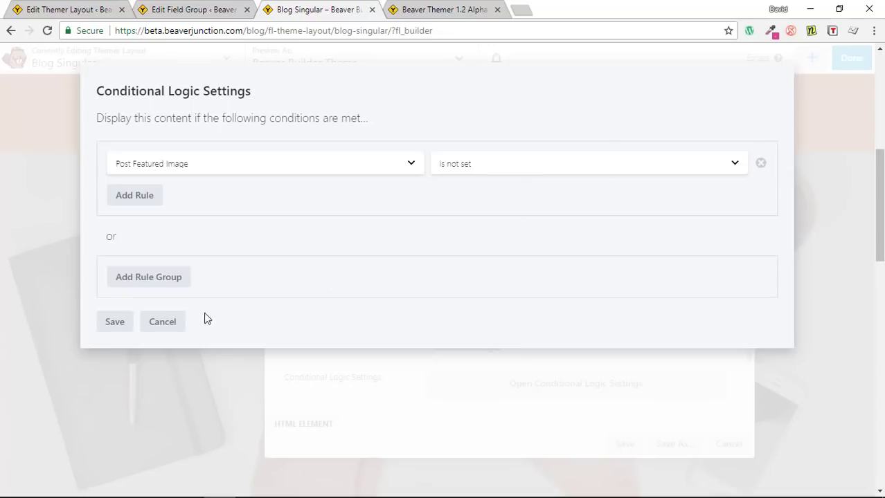
{"action": "left_click", "coordinate": [174, 326]}
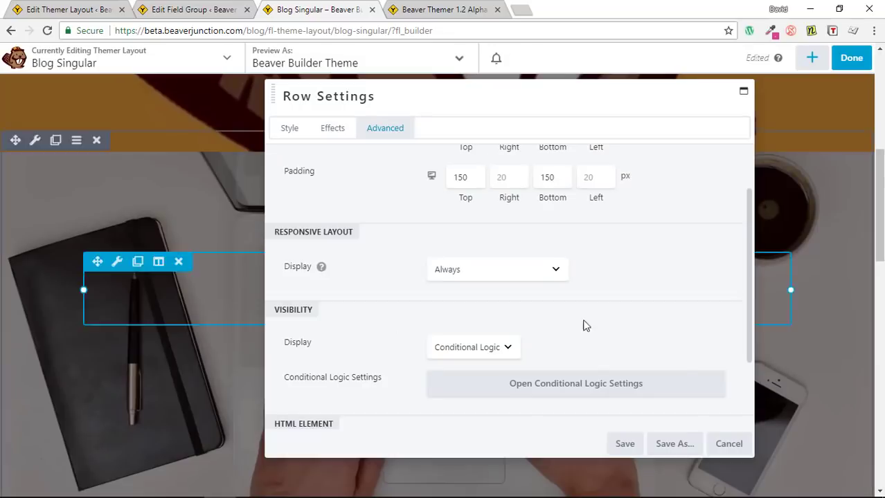
{"action": "left_click", "coordinate": [726, 447]}
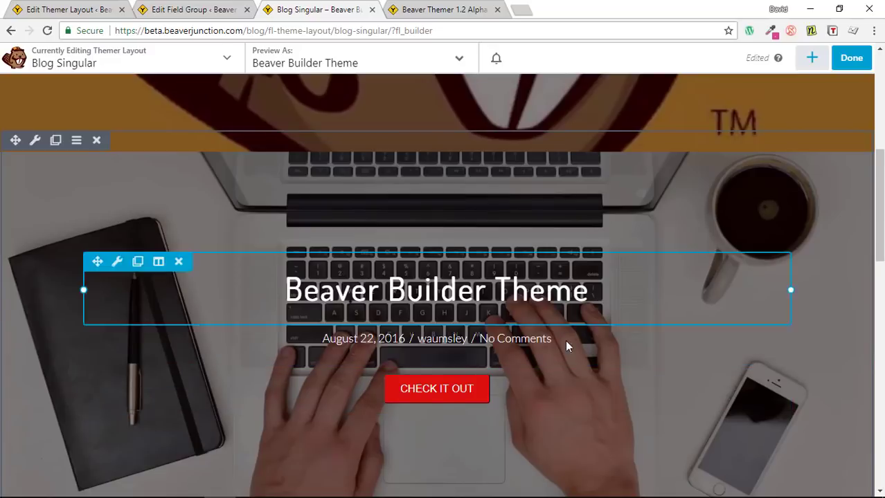
{"action": "scroll", "coordinate": [565, 340], "scroll_direction": "up", "scroll_amount": 8}
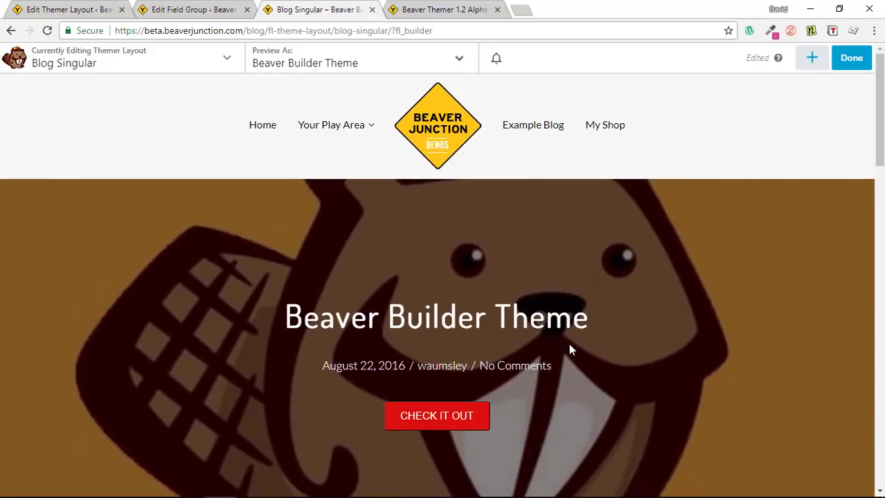
Switch to the Beaver Themer 1.2 (alpha) page and review the Example 2 rule and the Example 3 WooCommerce product screenshots
{"action": "left_click", "coordinate": [424, 10]}
{"action": "scroll", "coordinate": [596, 247], "scroll_direction": "down", "scroll_amount": 5}
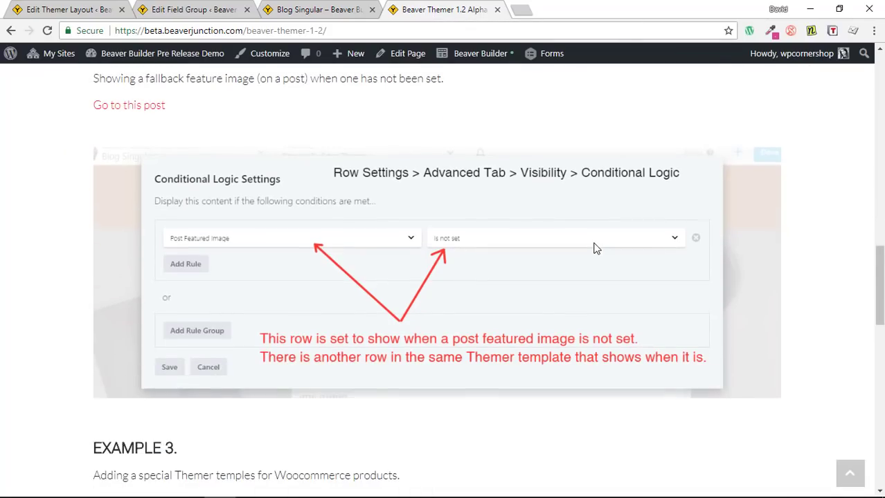
{"action": "scroll", "coordinate": [595, 248], "scroll_direction": "down", "scroll_amount": 1}
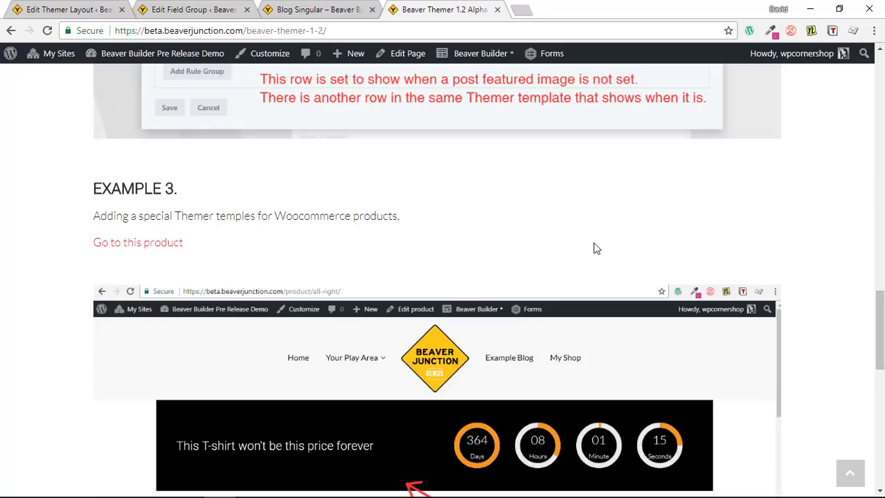
{"action": "scroll", "coordinate": [573, 243], "scroll_direction": "down", "scroll_amount": 1}
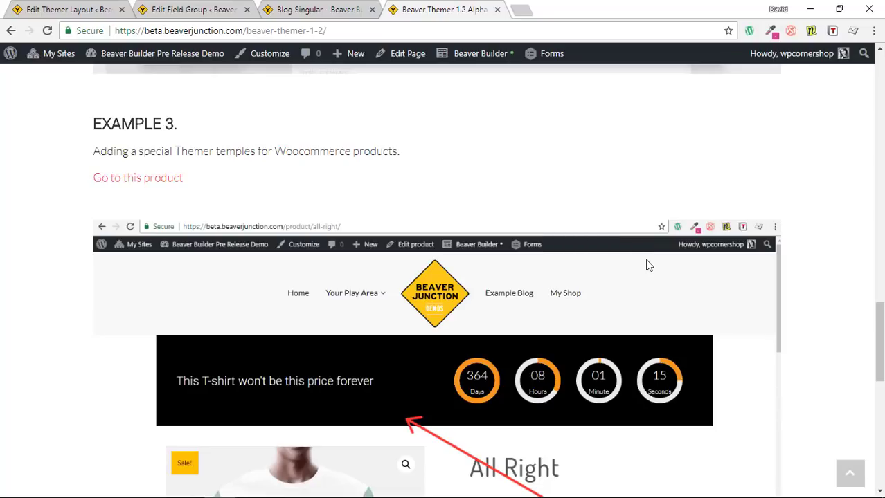
{"action": "scroll", "coordinate": [644, 263], "scroll_direction": "down", "scroll_amount": 2}
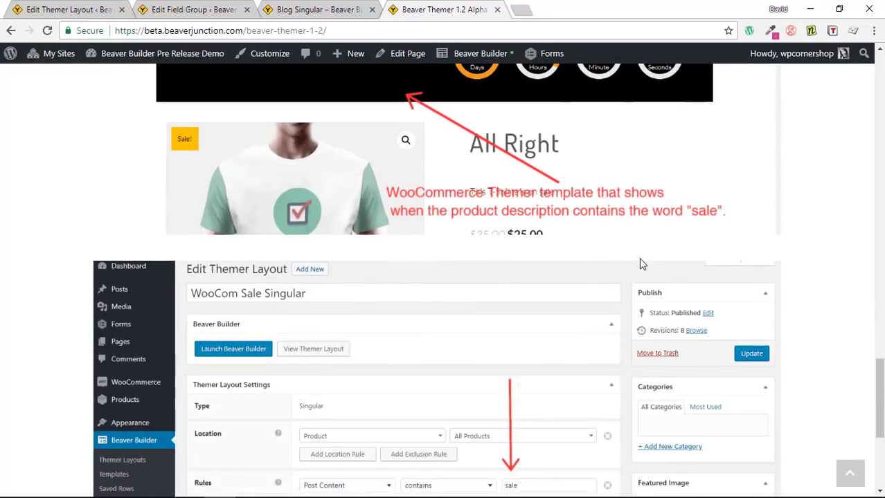
{"action": "scroll", "coordinate": [627, 255], "scroll_direction": "up", "scroll_amount": 3}
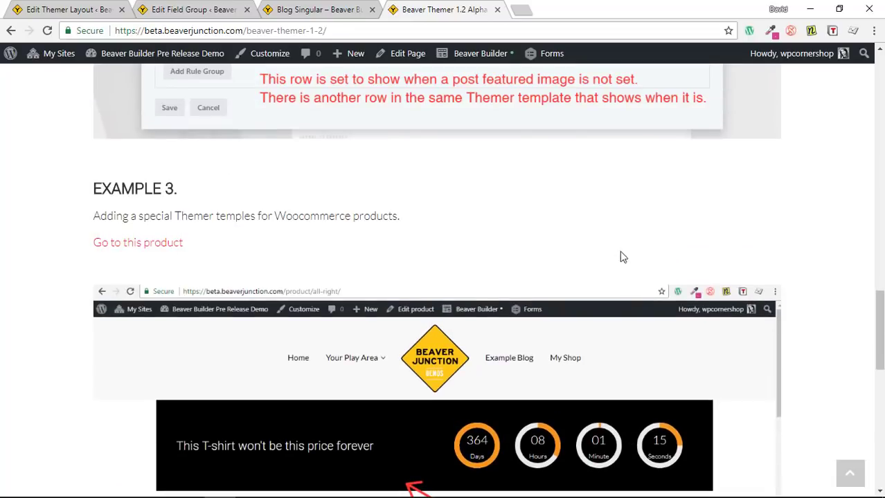
Leave the Blog Singular layout and go back through the browsing history to the Shop page
{"action": "left_click", "coordinate": [291, 9]}
{"action": "left_click", "coordinate": [9, 31]}
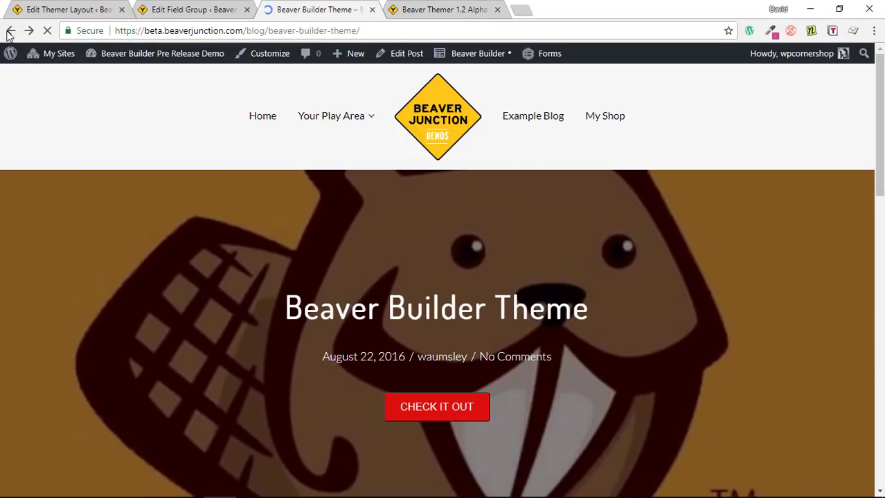
{"action": "left_click", "coordinate": [10, 31]}
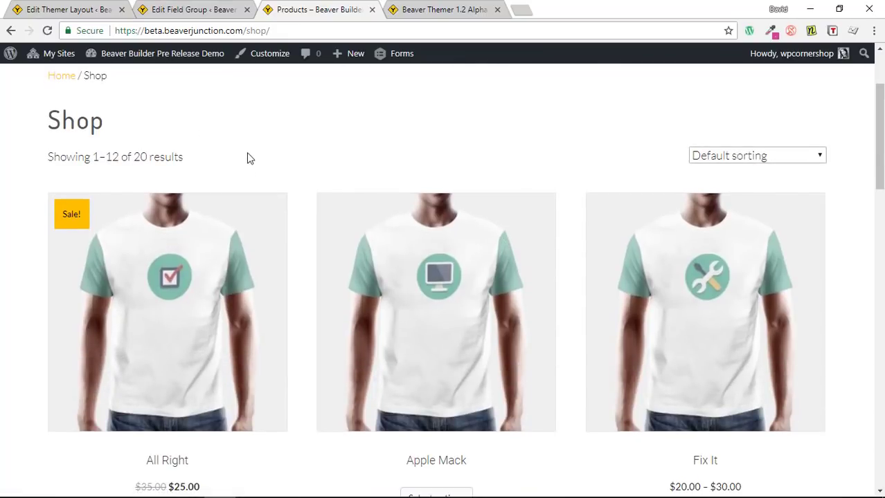
Open the WooCom Sale Singular themer layout for editing from the list of Themer Layouts
{"action": "left_click", "coordinate": [88, 9]}
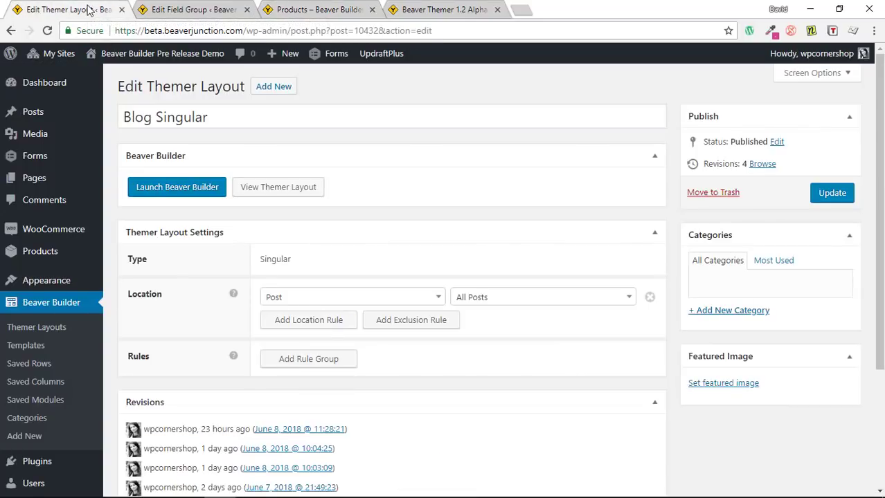
{"action": "left_click", "coordinate": [52, 328]}
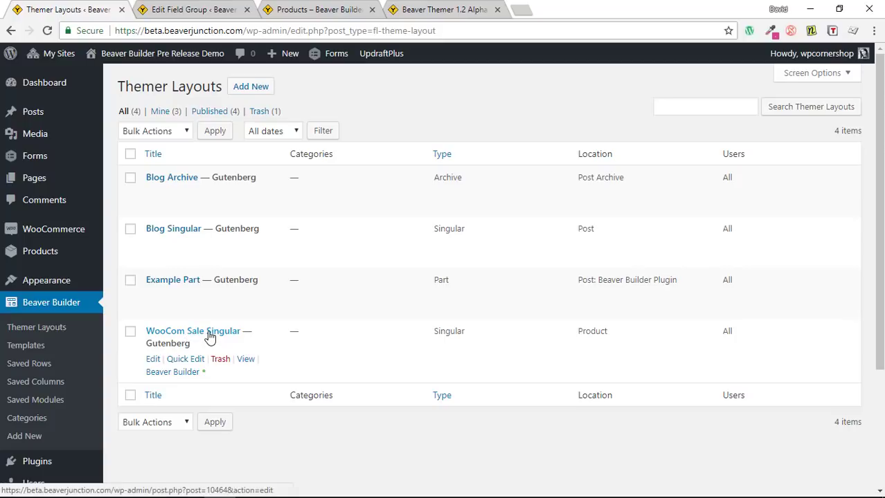
{"action": "left_click", "coordinate": [210, 333]}
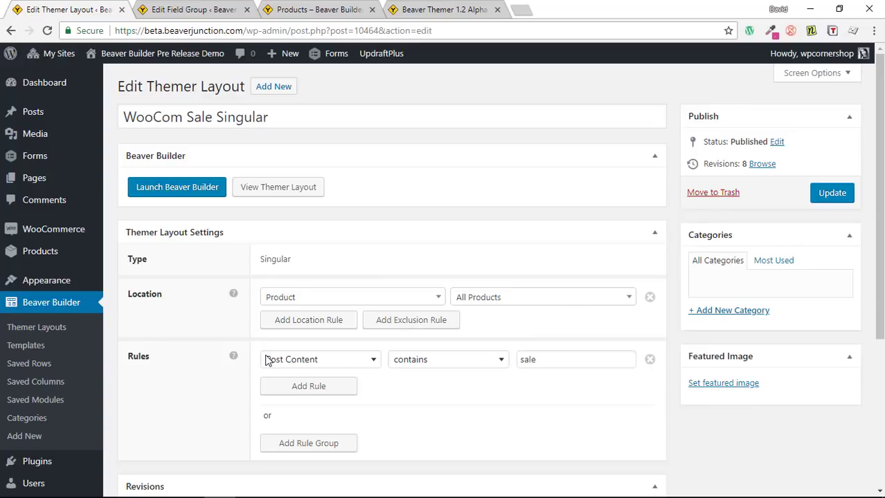
Examine the layout rule's condition types, comparison operators and match value without changing them
{"action": "left_click", "coordinate": [308, 366]}
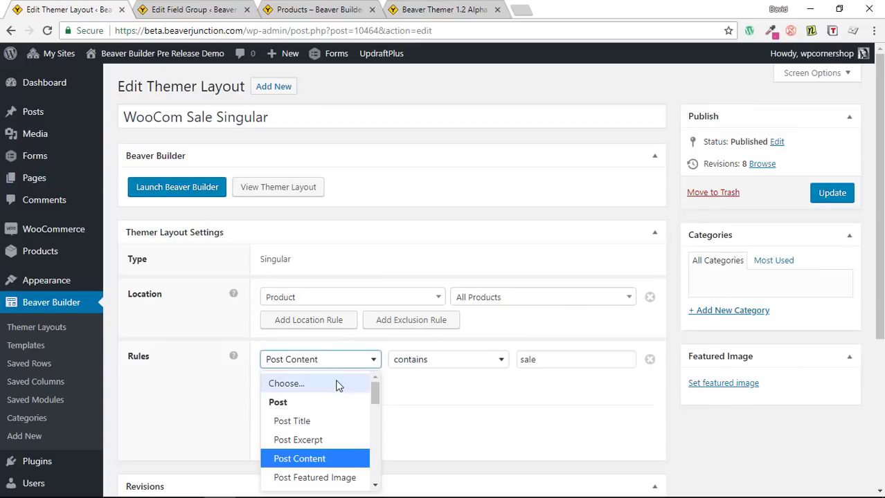
{"action": "left_click_drag", "start_coordinate": [372, 394], "coordinate": [389, 363]}
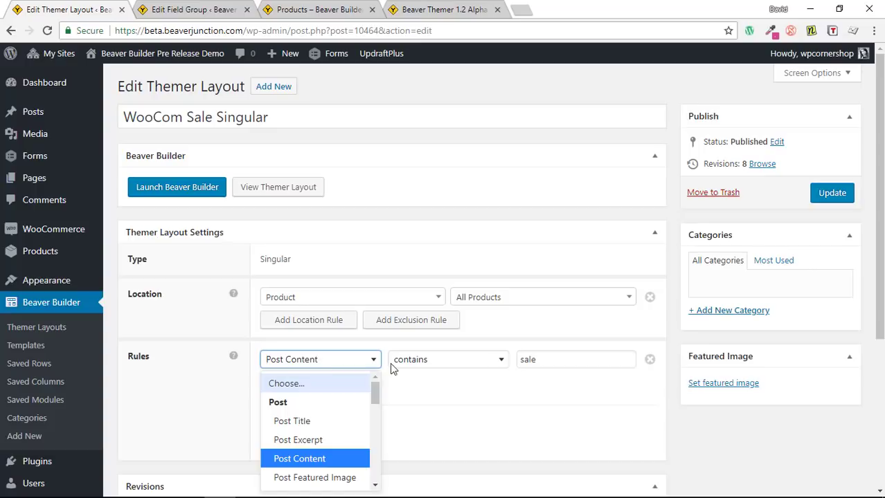
{"action": "left_click", "coordinate": [486, 360]}
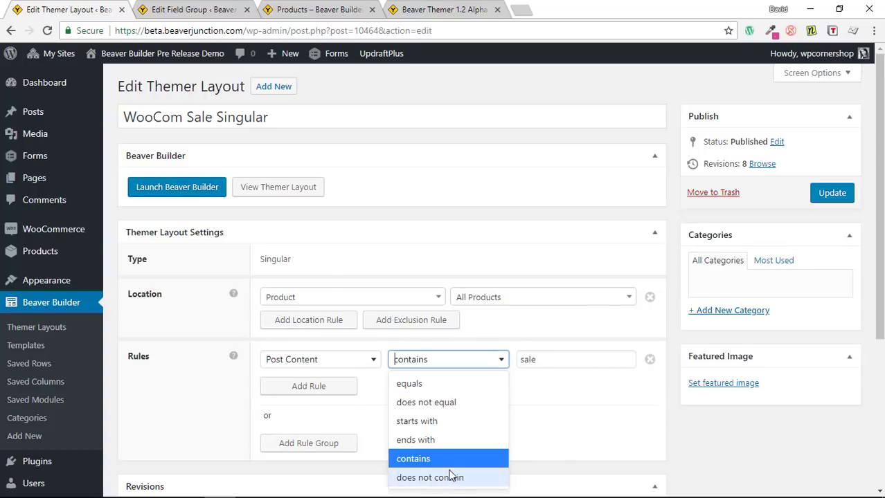
{"action": "left_click", "coordinate": [495, 356]}
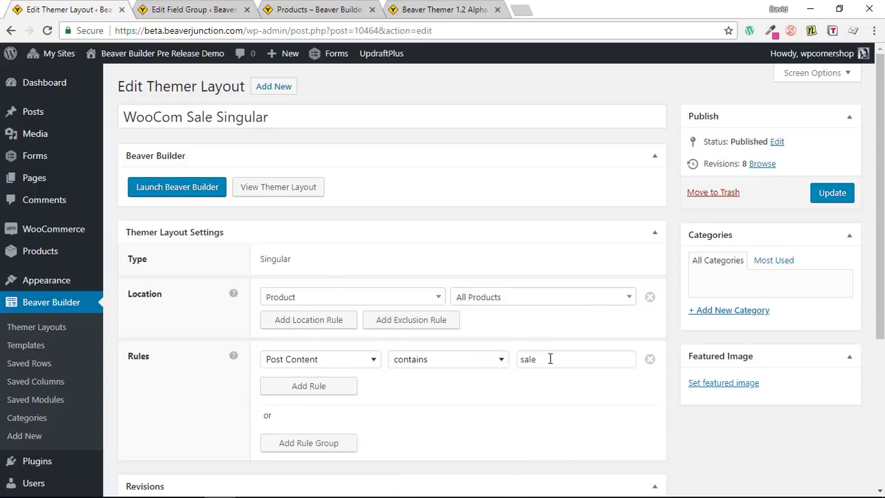
{"action": "left_click", "coordinate": [550, 359]}
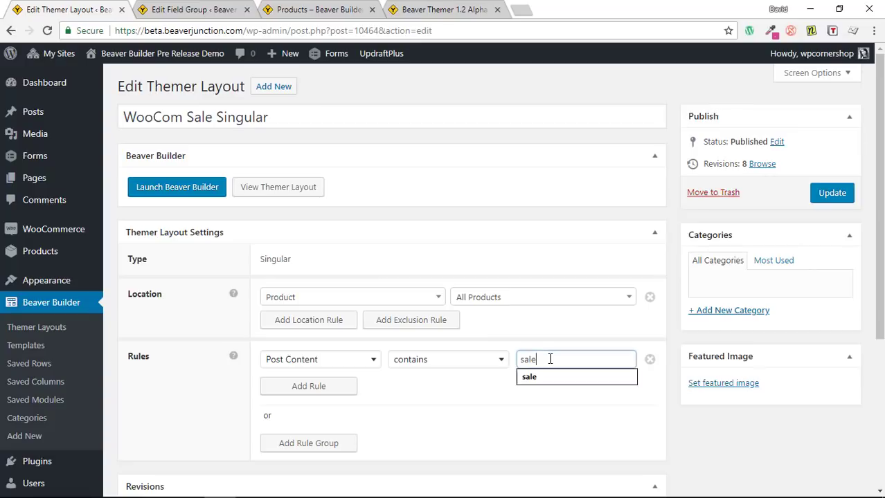
{"action": "left_click", "coordinate": [480, 423]}
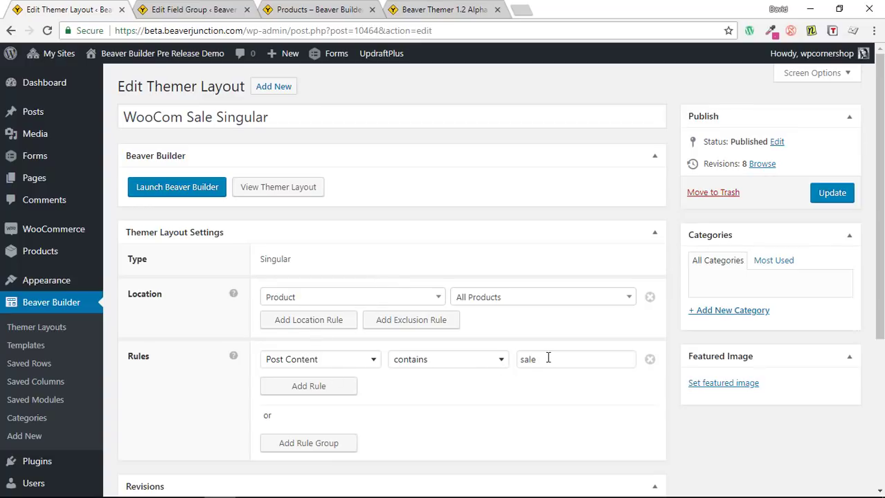
Return to the Shop page and open the All Right T-shirt product that is on sale
{"action": "left_click", "coordinate": [323, 11]}
{"action": "scroll", "coordinate": [401, 237], "scroll_direction": "up", "scroll_amount": 2}
{"action": "scroll", "coordinate": [262, 303], "scroll_direction": "down", "scroll_amount": 1}
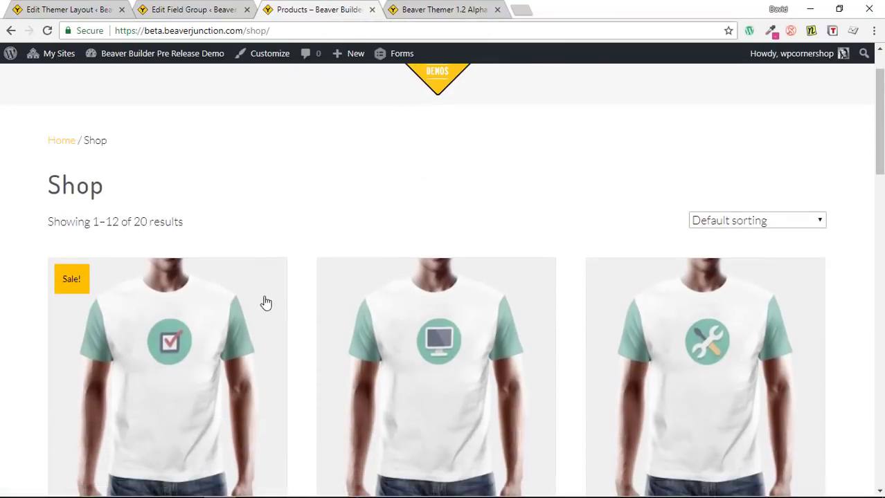
{"action": "left_click", "coordinate": [223, 326]}
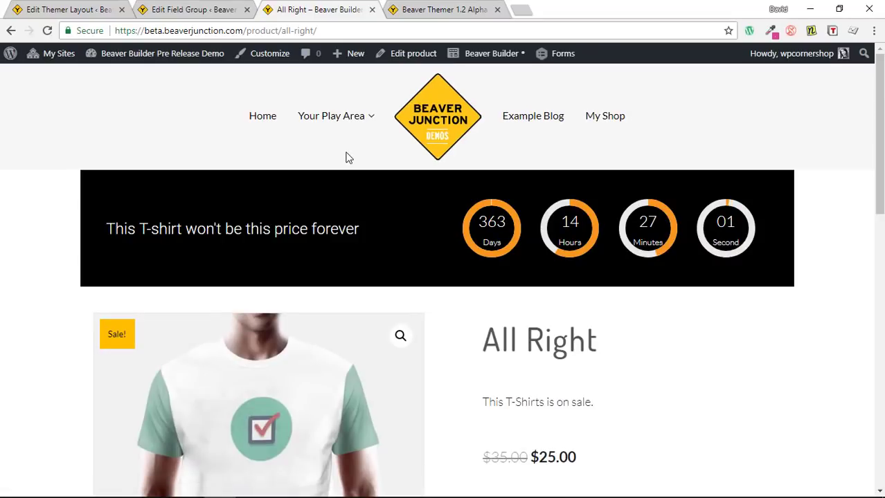
Review the All Right product page from the countdown banner down to the related products and back
{"action": "scroll", "coordinate": [402, 215], "scroll_direction": "down", "scroll_amount": 10}
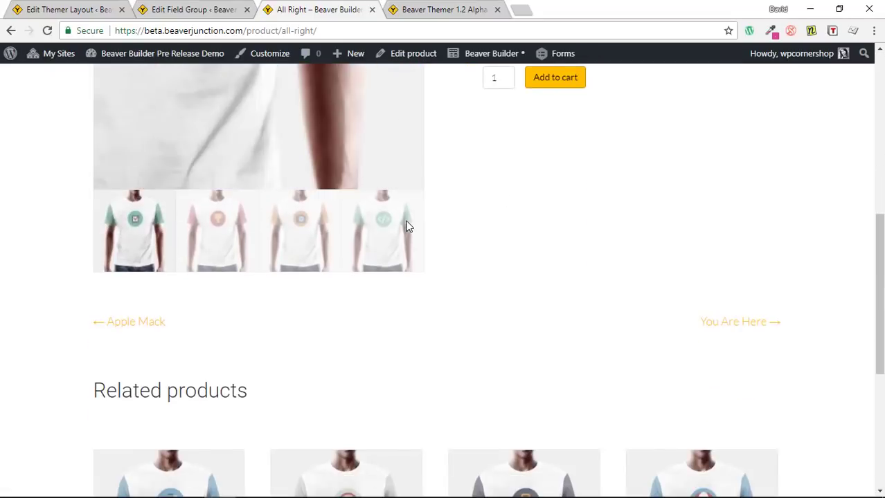
{"action": "scroll", "coordinate": [407, 228], "scroll_direction": "down", "scroll_amount": 2}
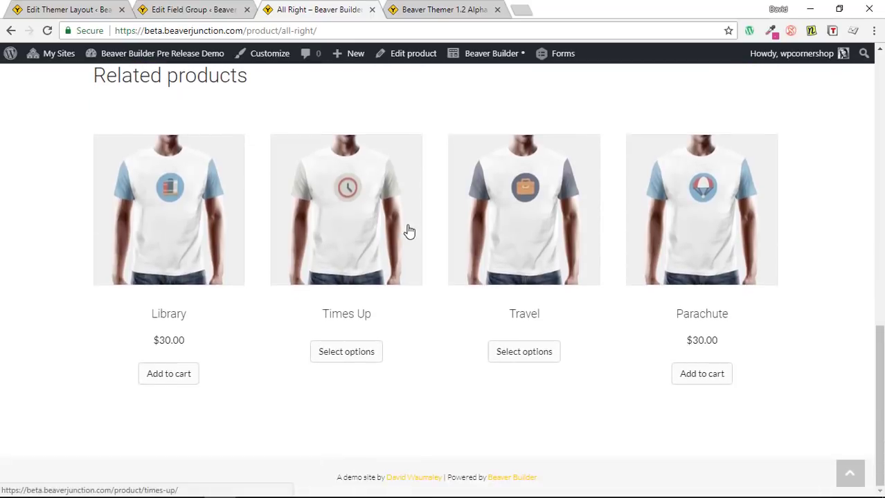
{"action": "scroll", "coordinate": [408, 233], "scroll_direction": "up", "scroll_amount": 5}
{"action": "scroll", "coordinate": [408, 237], "scroll_direction": "up", "scroll_amount": 4}
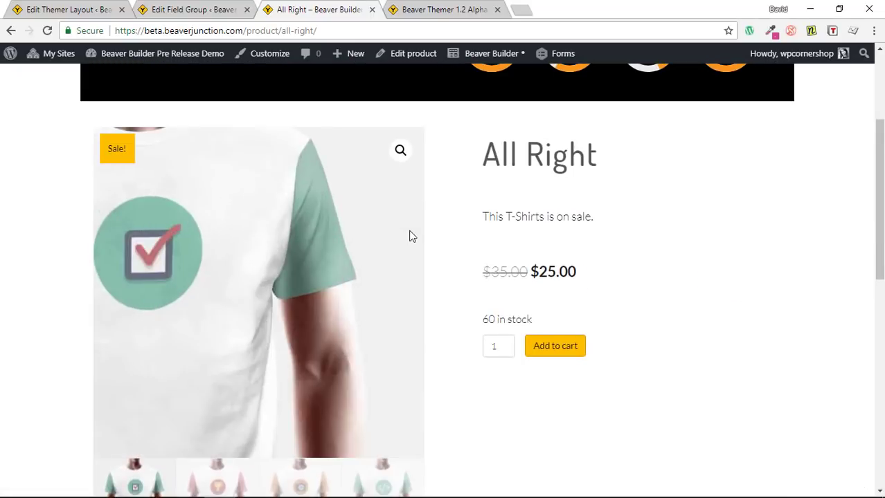
{"action": "scroll", "coordinate": [410, 238], "scroll_direction": "down", "scroll_amount": 4}
{"action": "scroll", "coordinate": [413, 243], "scroll_direction": "up", "scroll_amount": 8}
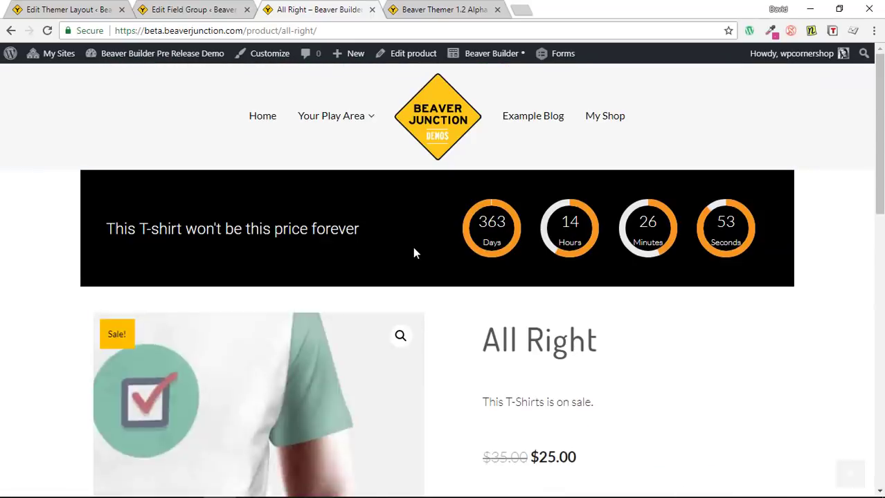
Edit the All Right product, delete the word "sale." from its description, and update the product
{"action": "left_click", "coordinate": [413, 61]}
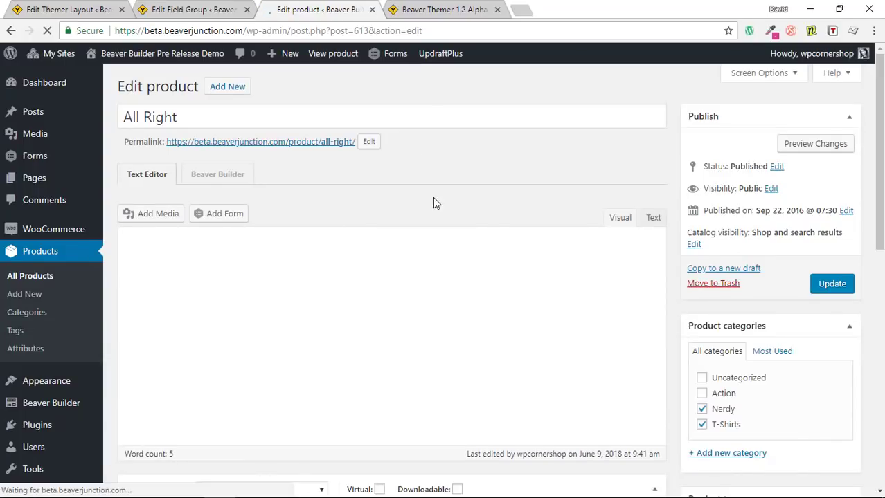
{"action": "scroll", "coordinate": [436, 206], "scroll_direction": "down", "scroll_amount": 2}
{"action": "scroll", "coordinate": [401, 198], "scroll_direction": "up", "scroll_amount": 2}
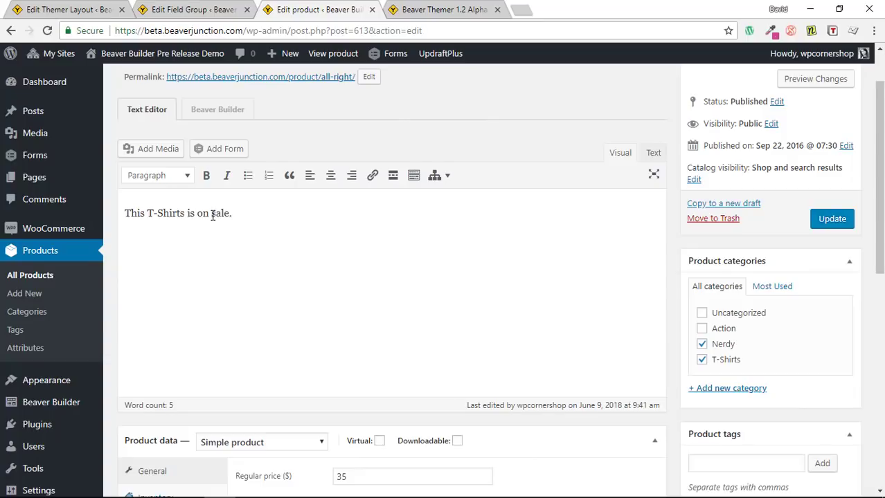
{"action": "left_click_drag", "start_coordinate": [211, 215], "coordinate": [238, 212]}
{"action": "key", "text": "BackSpace"}
{"action": "left_click", "coordinate": [829, 228]}
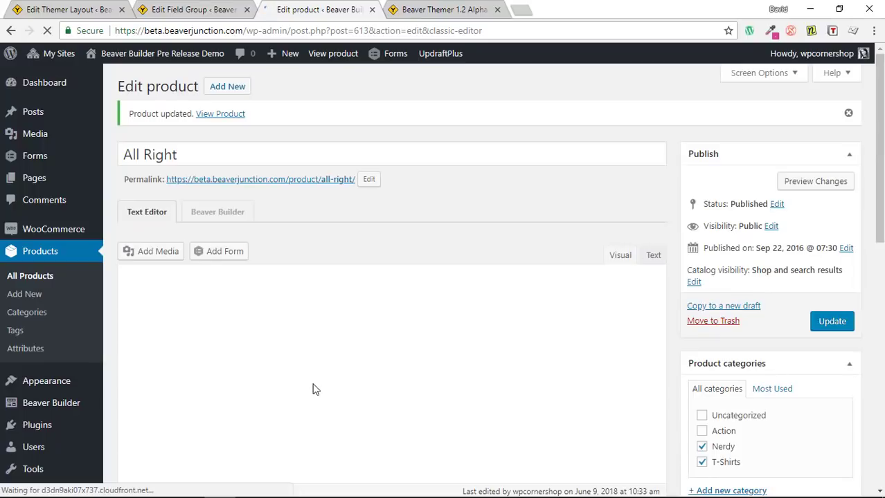
View the updated All Right product page down to its related products, and return to the WooCom Sale Singular layout settings
{"action": "left_click", "coordinate": [339, 61]}
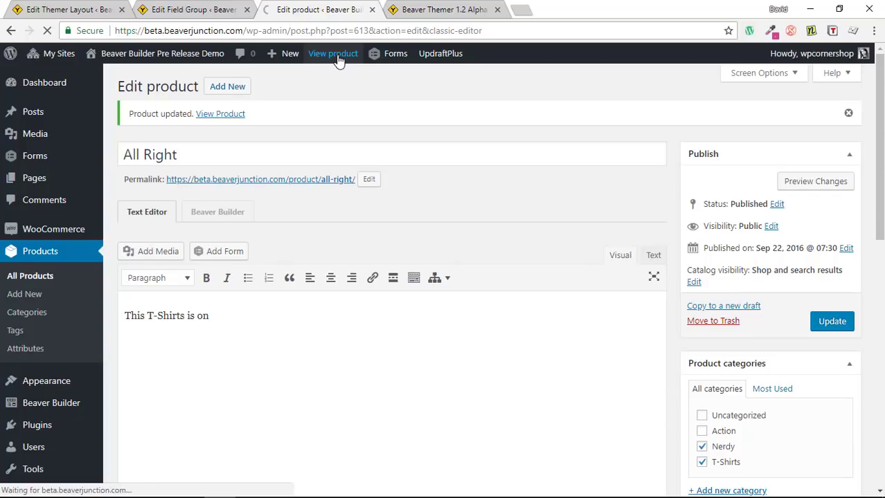
{"action": "scroll", "coordinate": [690, 247], "scroll_direction": "down", "scroll_amount": 6}
{"action": "scroll", "coordinate": [687, 255], "scroll_direction": "down", "scroll_amount": 5}
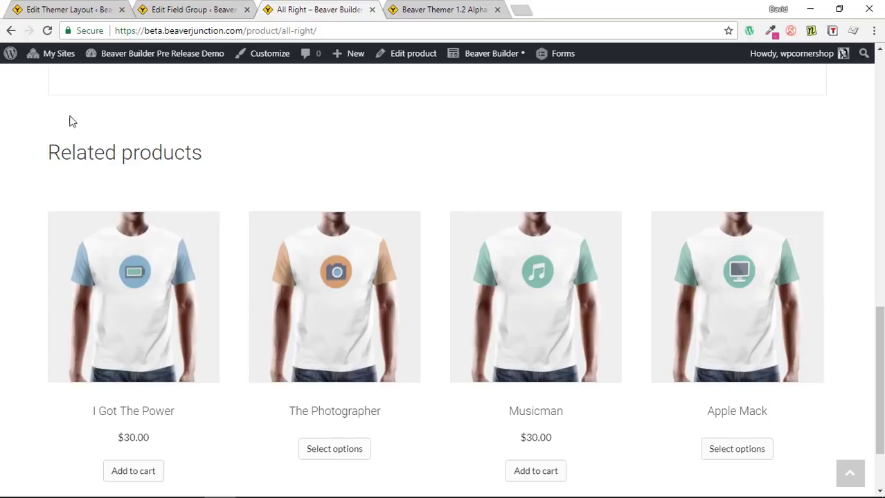
{"action": "left_click", "coordinate": [83, 10]}
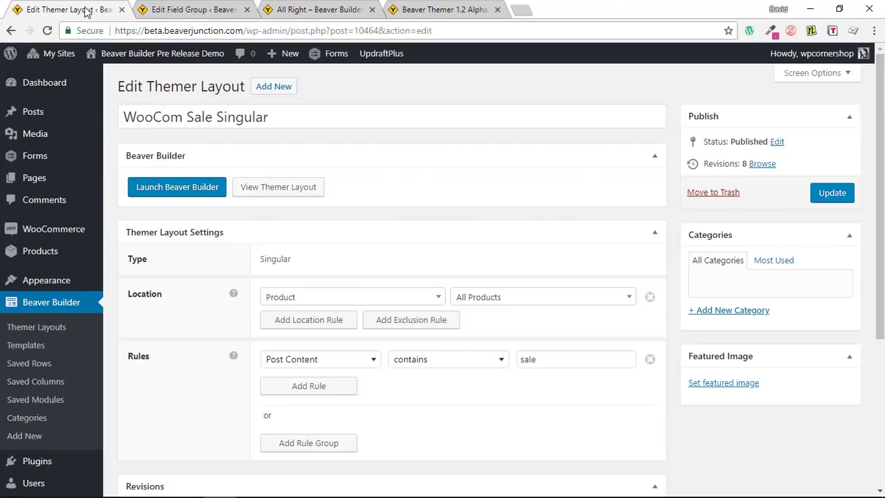
Open the Example Part layout for editing from the list of Themer Layouts
{"action": "left_click", "coordinate": [38, 329]}
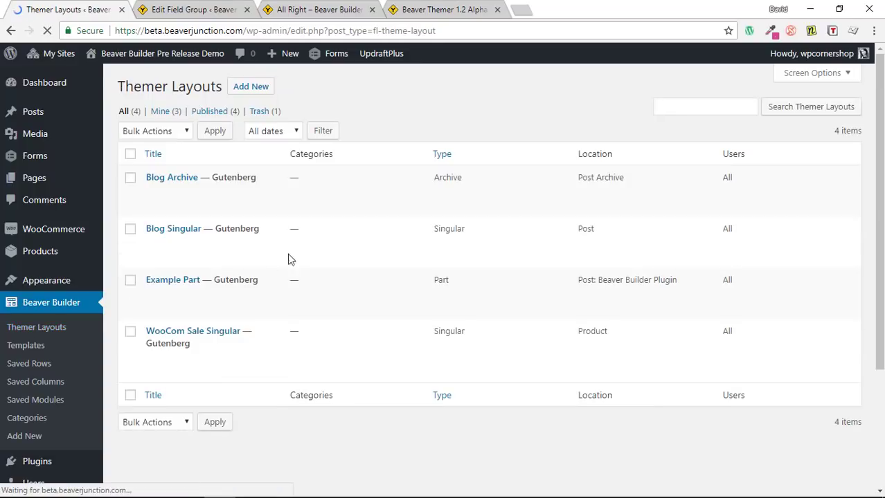
{"action": "scroll", "coordinate": [359, 237], "scroll_direction": "down", "scroll_amount": 1}
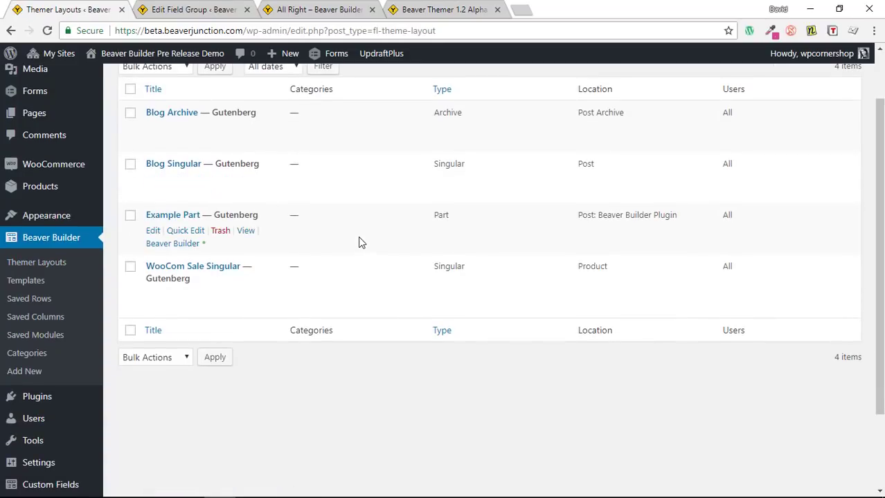
{"action": "scroll", "coordinate": [359, 237], "scroll_direction": "up", "scroll_amount": 1}
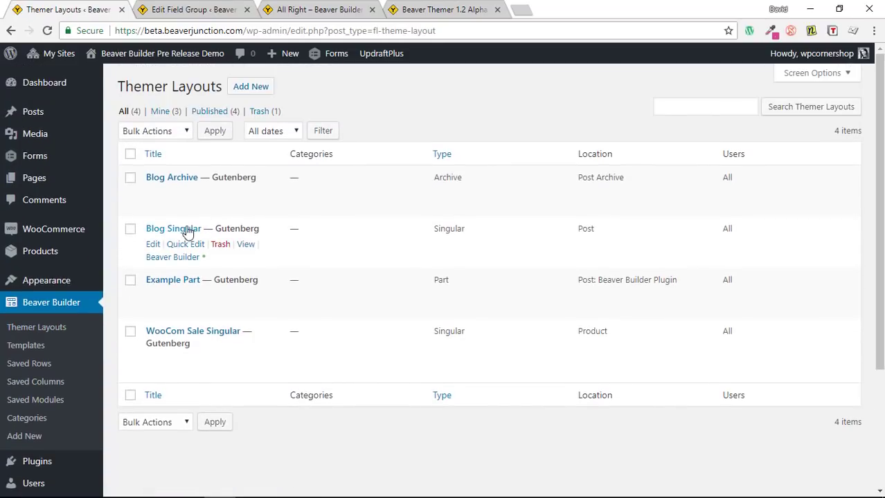
{"action": "left_click", "coordinate": [173, 284]}
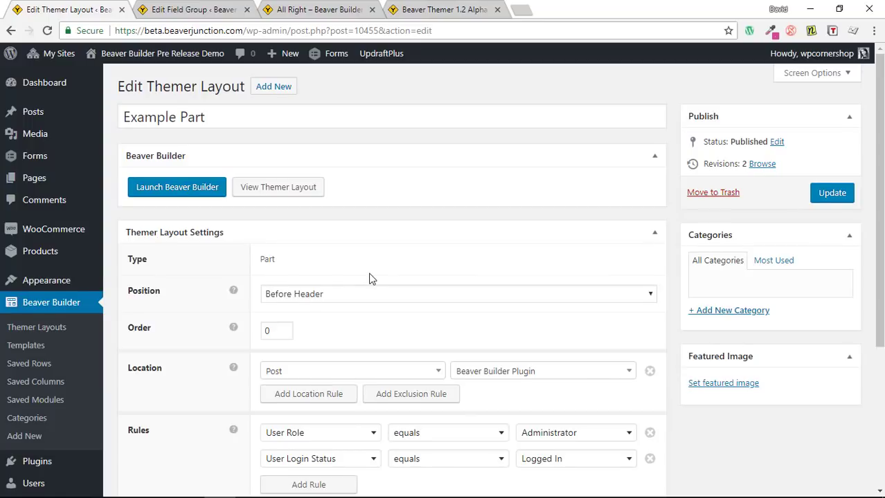
Examine the Example Part's location and rules, including the available condition types and the user role choices
{"action": "scroll", "coordinate": [369, 276], "scroll_direction": "down", "scroll_amount": 1}
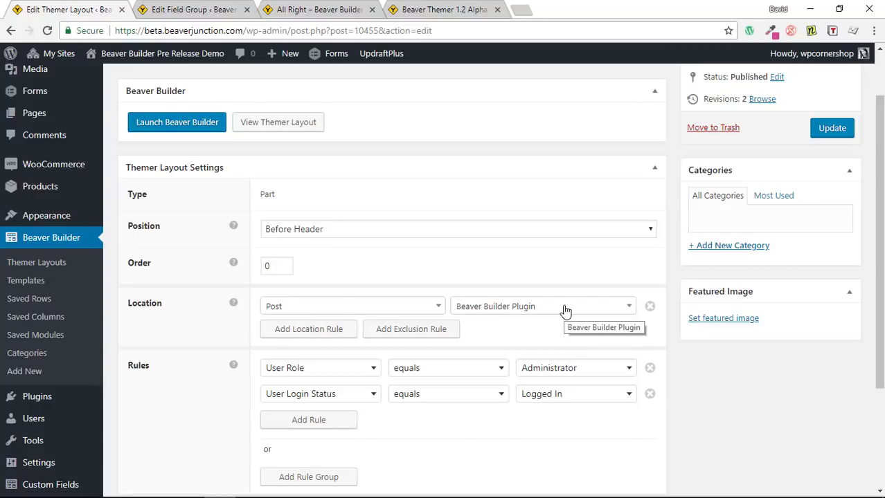
{"action": "scroll", "coordinate": [566, 308], "scroll_direction": "down", "scroll_amount": 1}
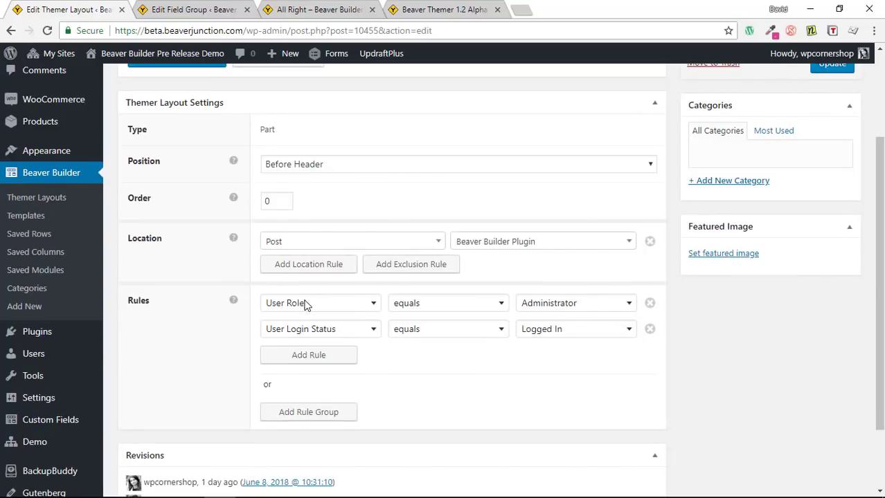
{"action": "left_click", "coordinate": [361, 308]}
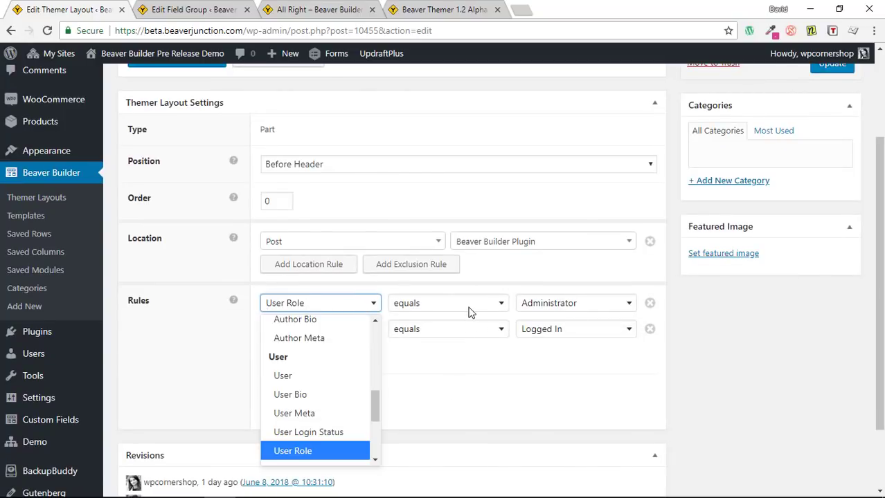
{"action": "left_click", "coordinate": [569, 308]}
{"action": "left_click", "coordinate": [773, 372]}
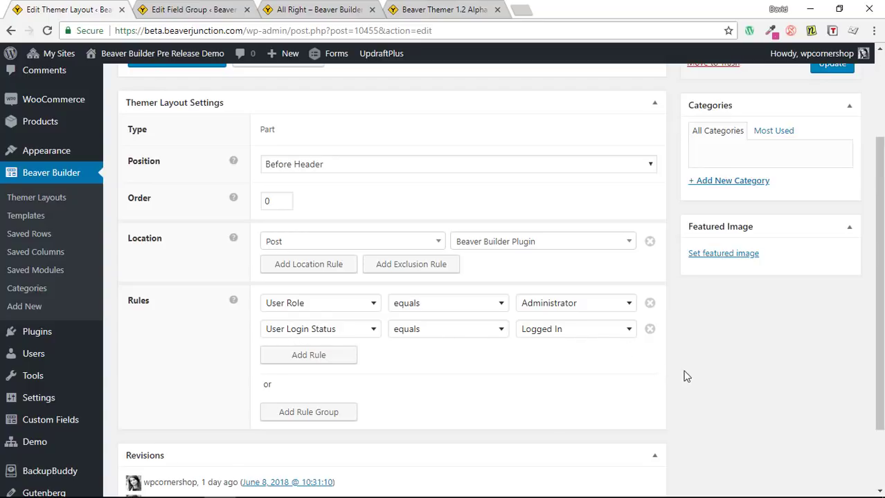
{"action": "scroll", "coordinate": [687, 376], "scroll_direction": "down", "scroll_amount": 2}
{"action": "left_click", "coordinate": [626, 219]}
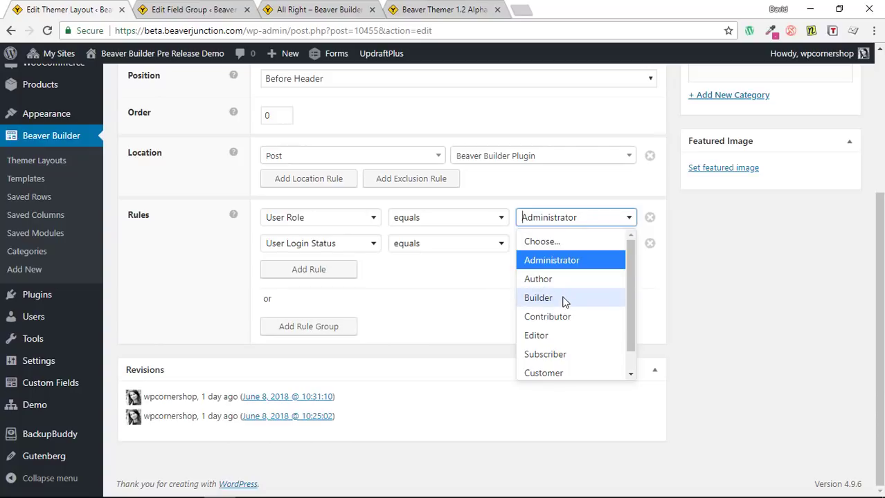
{"action": "left_click", "coordinate": [413, 322]}
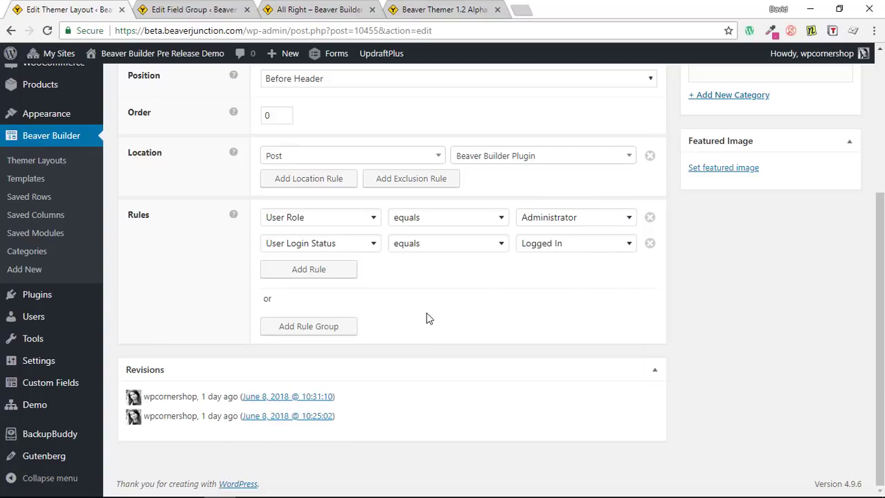
Add a second, alternative rule group to the Example Part layout's rules
{"action": "left_click", "coordinate": [309, 328]}
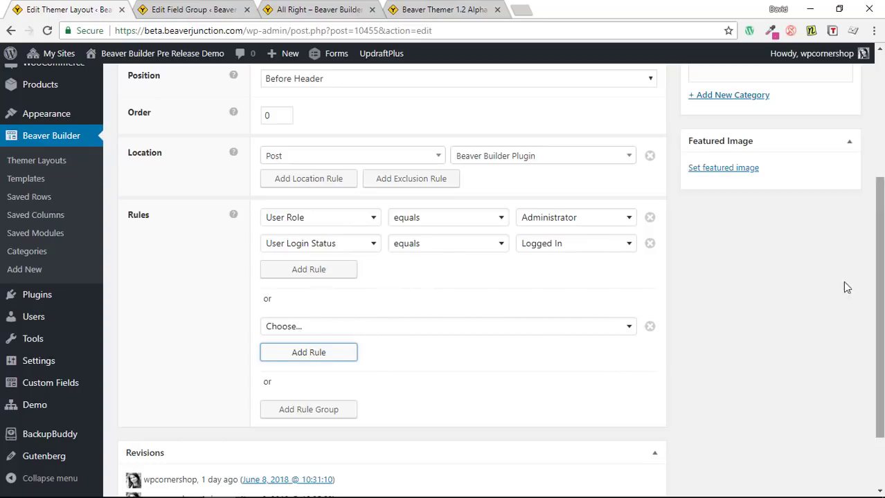
{"action": "scroll", "coordinate": [649, 346], "scroll_direction": "up", "scroll_amount": 3}
{"action": "scroll", "coordinate": [650, 353], "scroll_direction": "up", "scroll_amount": 1}
View the Beaver Builder Plugin post from the site's Example Blog, and return to the Example Part layout's rules
{"action": "left_click", "coordinate": [310, 9]}
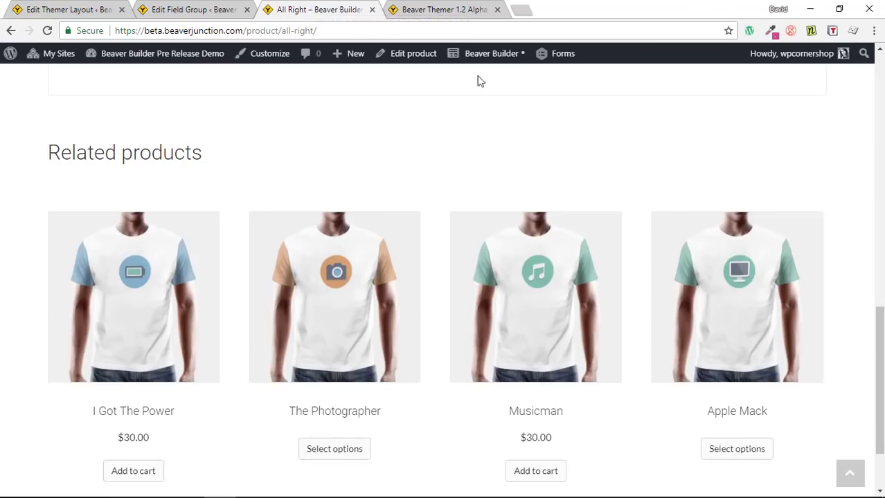
{"action": "scroll", "coordinate": [500, 174], "scroll_direction": "up", "scroll_amount": 9}
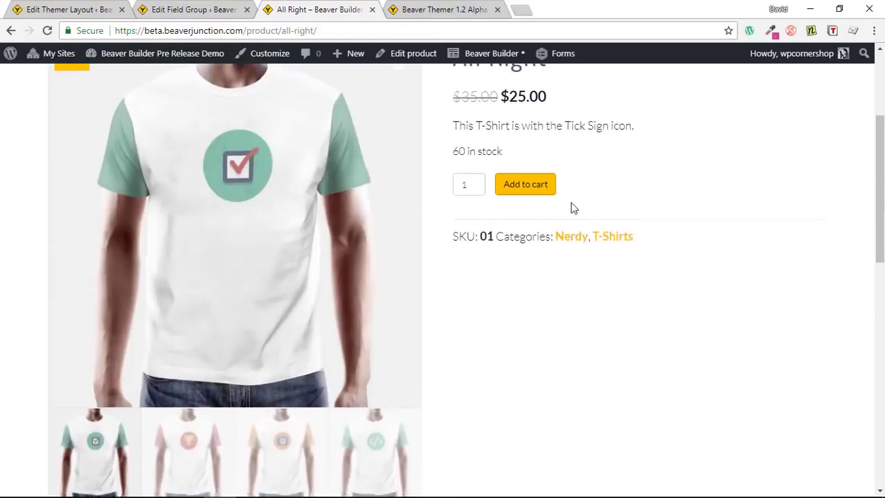
{"action": "scroll", "coordinate": [572, 206], "scroll_direction": "up", "scroll_amount": 3}
{"action": "left_click", "coordinate": [541, 122]}
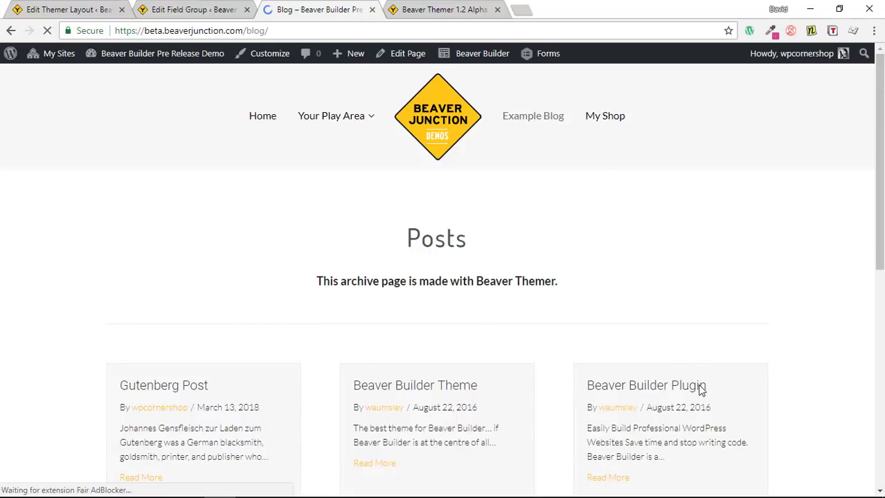
{"action": "left_click", "coordinate": [664, 389]}
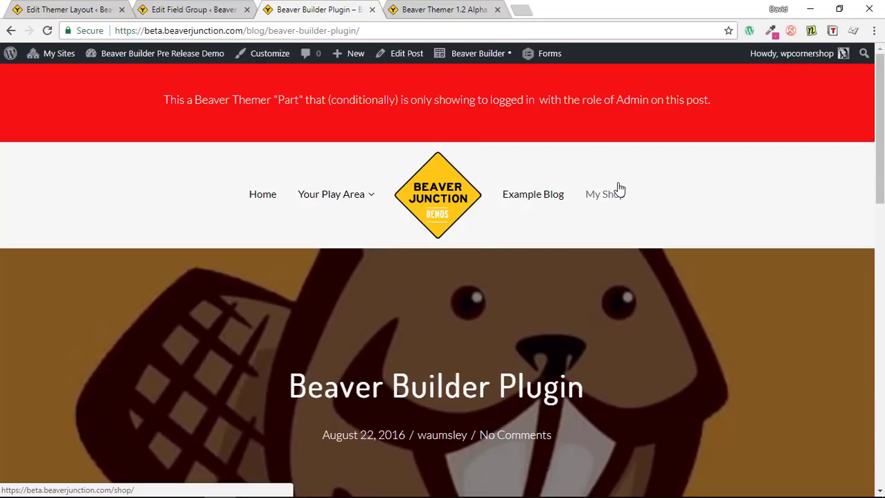
{"action": "left_click", "coordinate": [73, 8]}
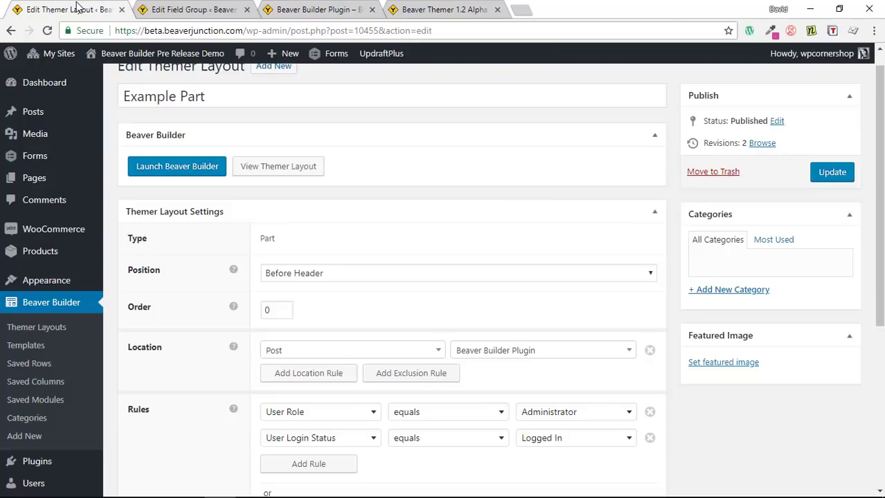
{"action": "scroll", "coordinate": [355, 211], "scroll_direction": "down", "scroll_amount": 2}
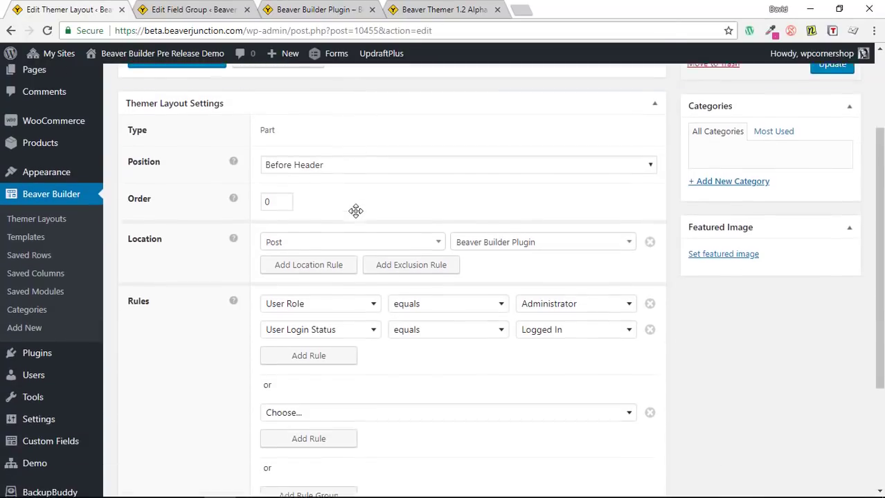